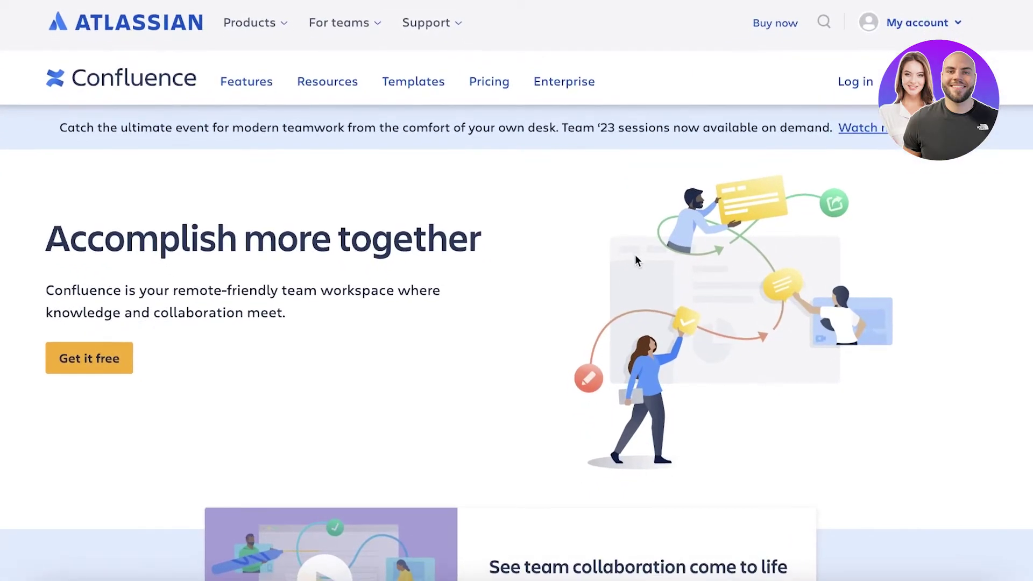
Sign up for Confluence's free plan with the first Google account and agree to create the site.
scroll(624, 243, "down", 4)
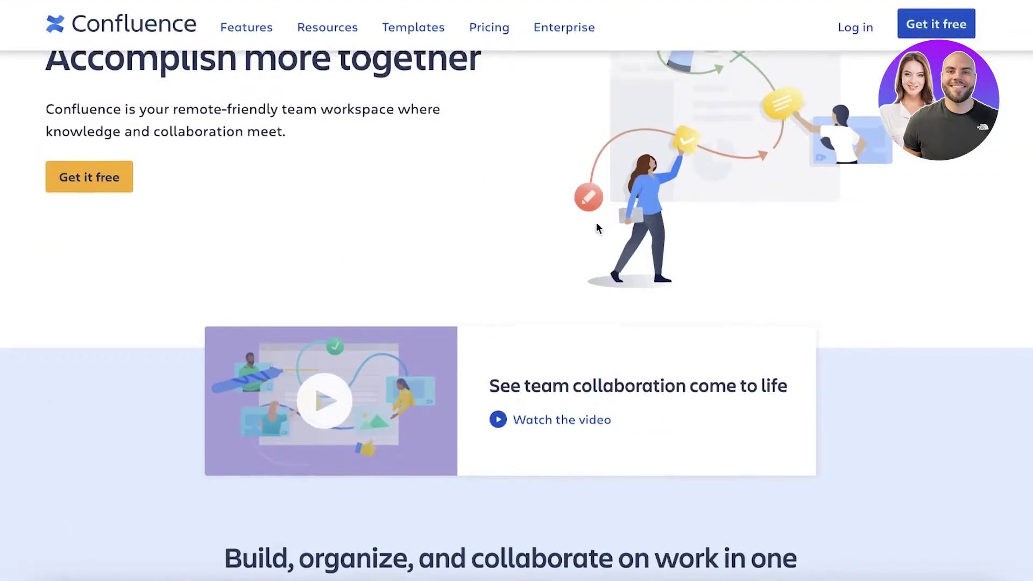
scroll(589, 229, "up", 4)
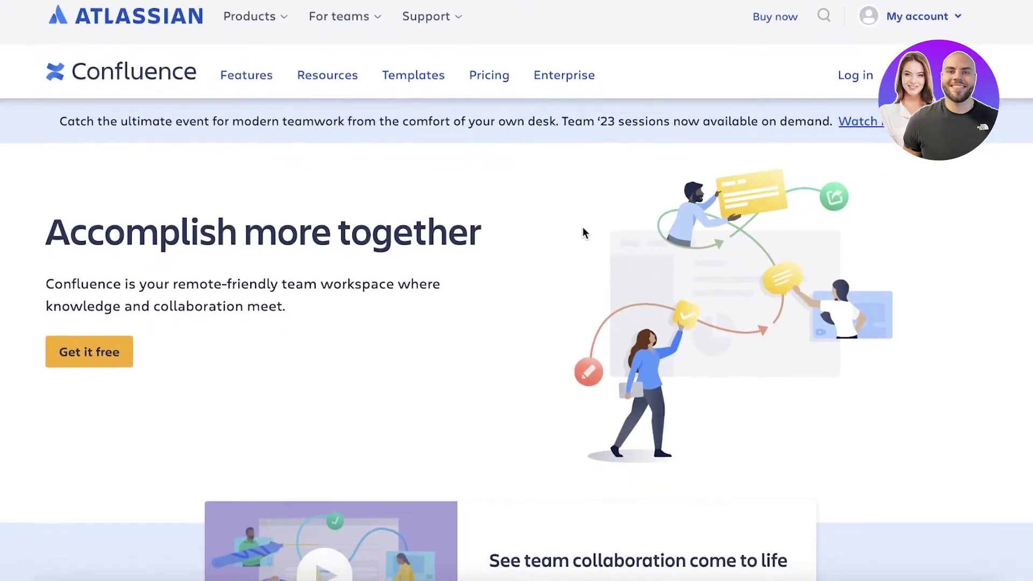
scroll(583, 231, "down", 1)
scroll(580, 240, "down", 3)
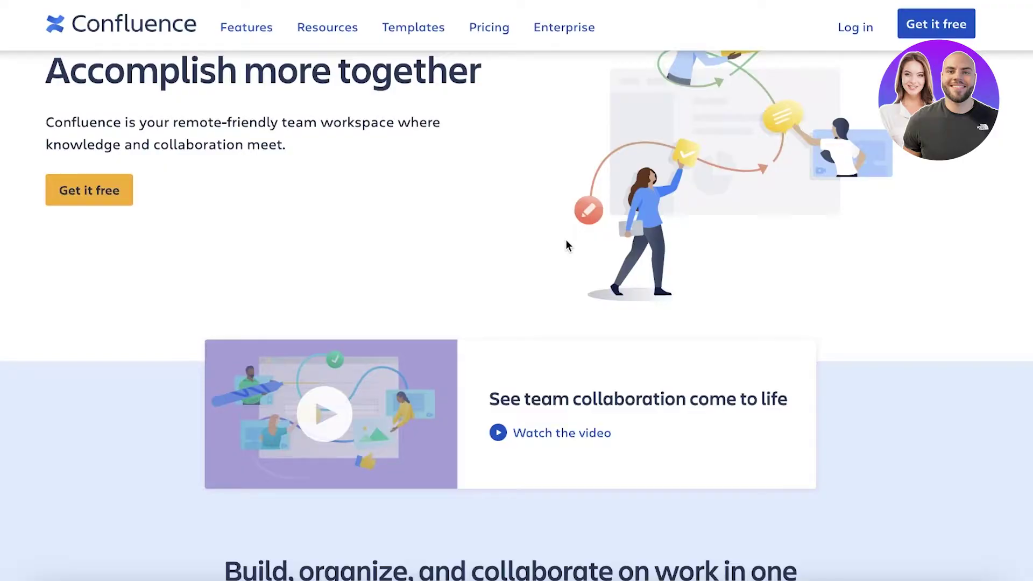
scroll(566, 245, "down", 10)
scroll(562, 279, "down", 12)
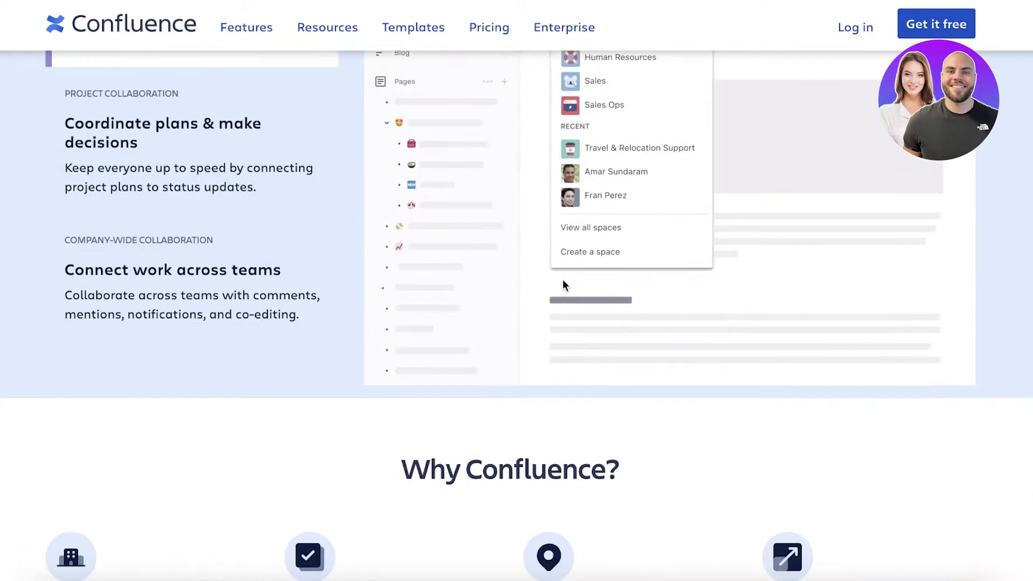
scroll(563, 280, "down", 6)
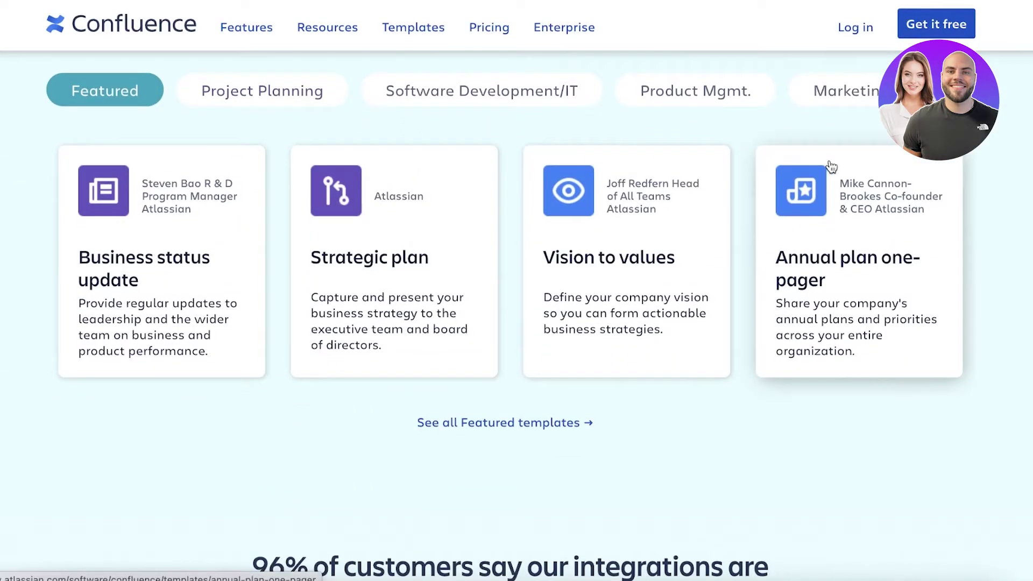
scroll(831, 167, "up", 3)
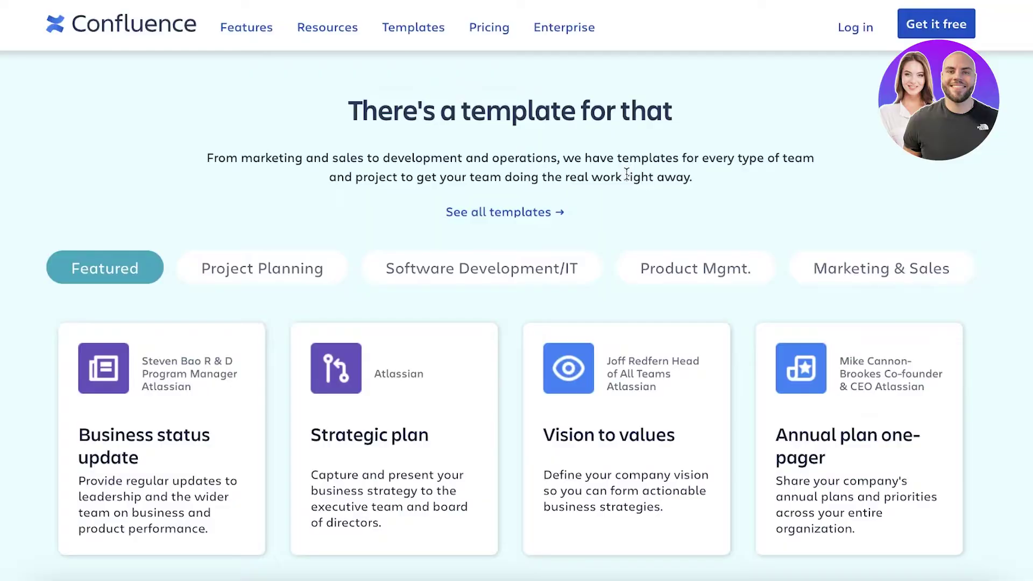
scroll(847, 194, "down", 12)
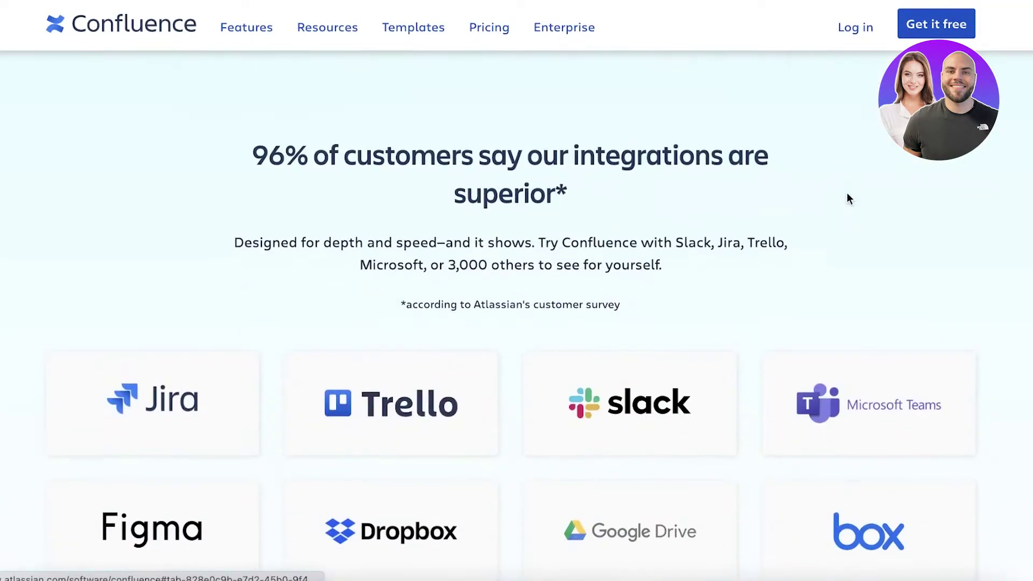
scroll(848, 198, "down", 3)
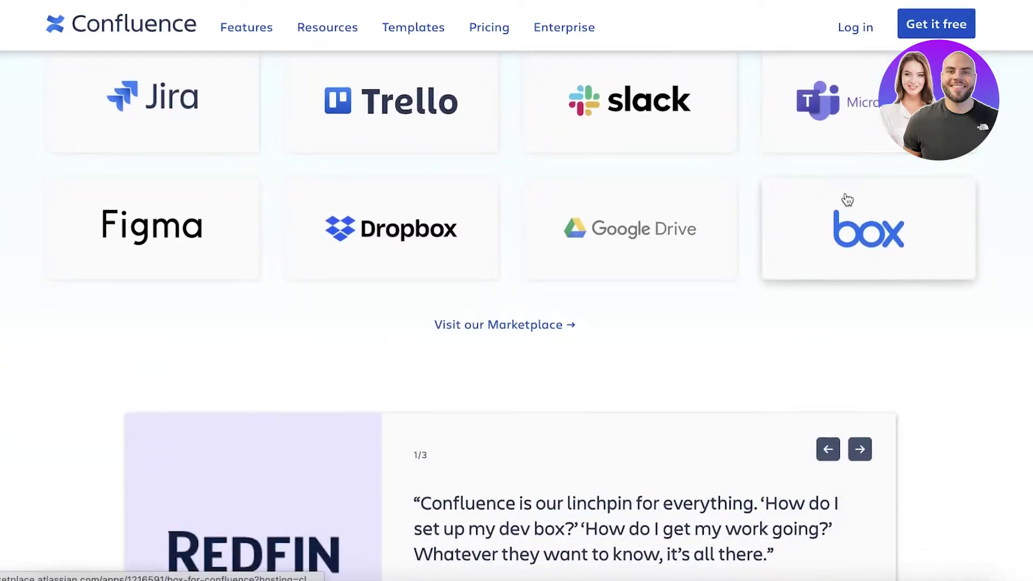
scroll(847, 200, "down", 6)
scroll(847, 199, "down", 17)
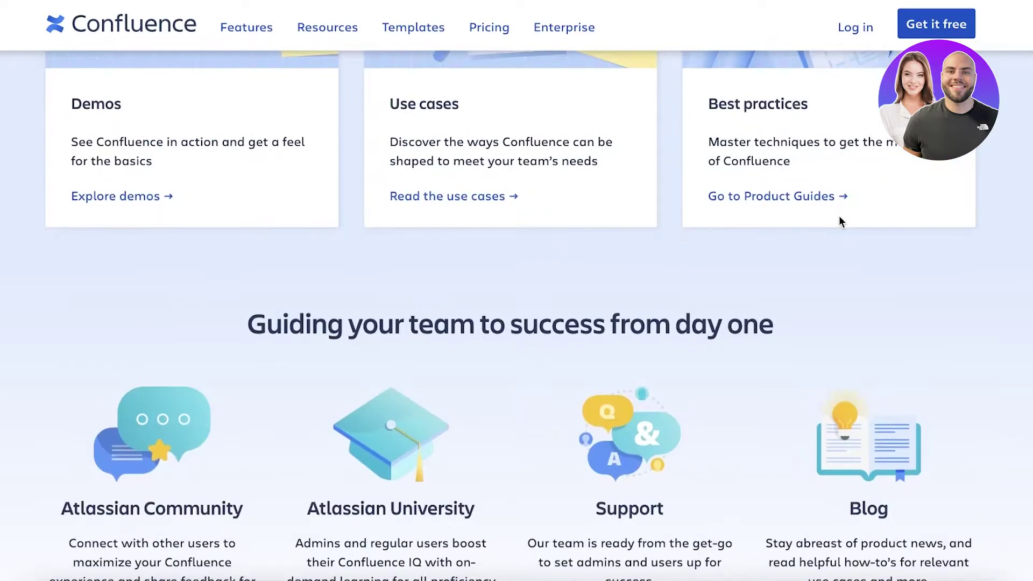
scroll(839, 225, "up", 20)
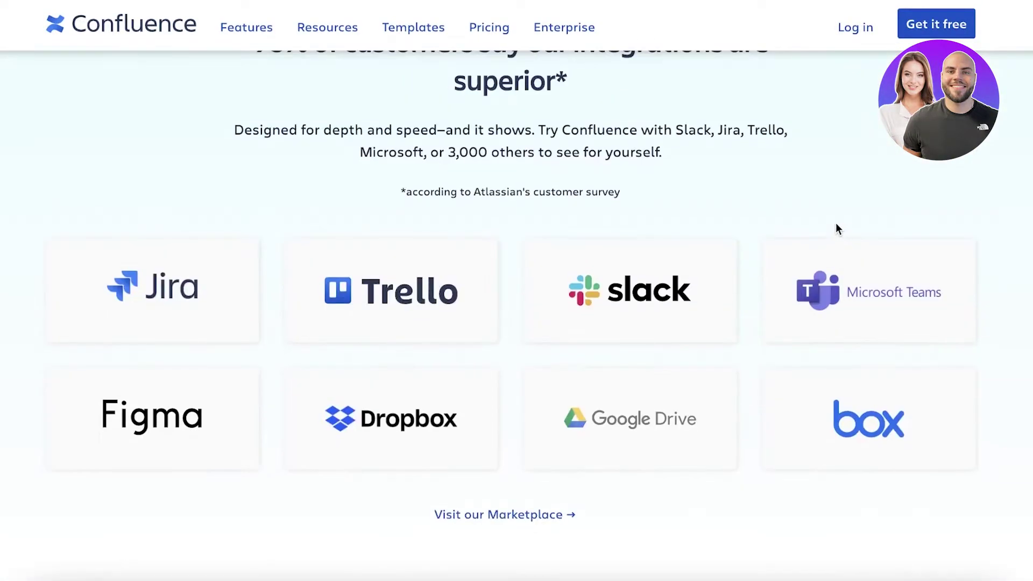
scroll(837, 230, "down", 7)
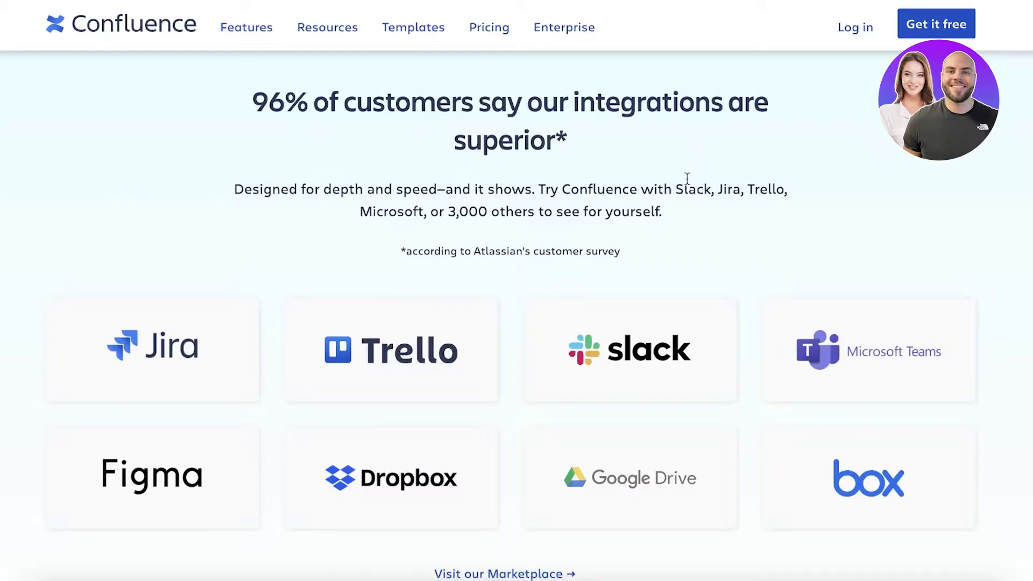
scroll(780, 239, "up", 15)
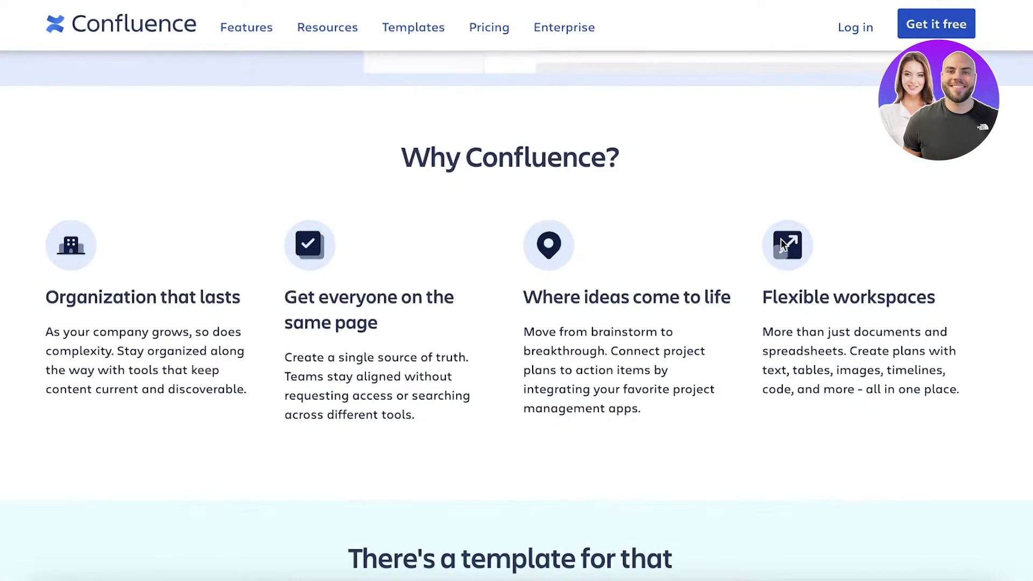
scroll(783, 253, "up", 8)
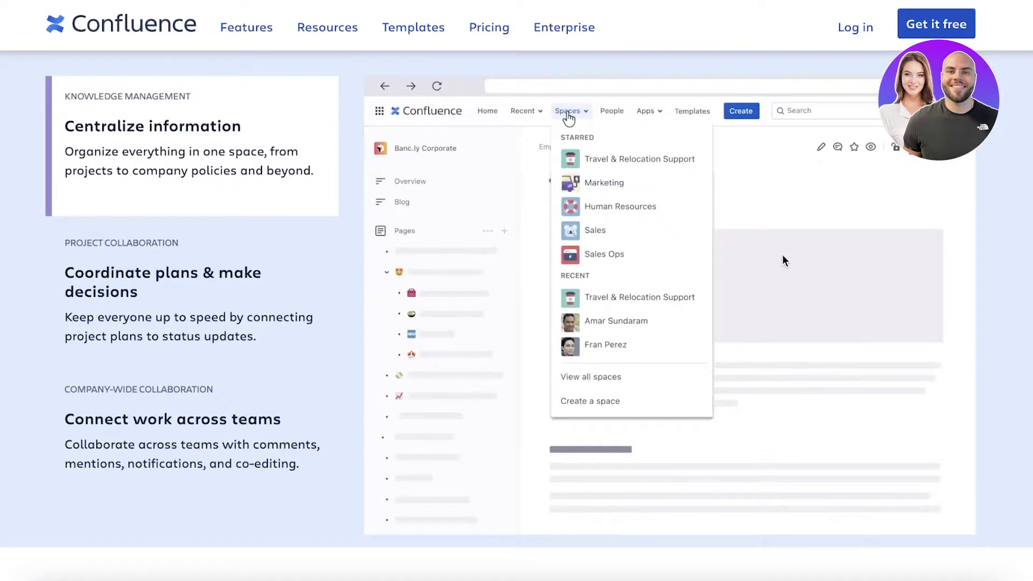
scroll(782, 258, "up", 14)
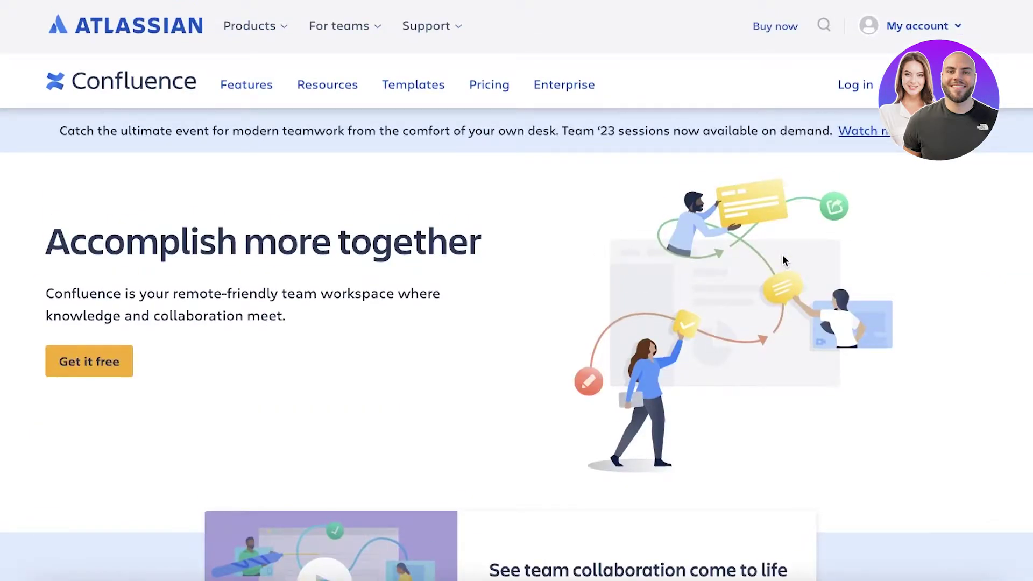
left_click(91, 370)
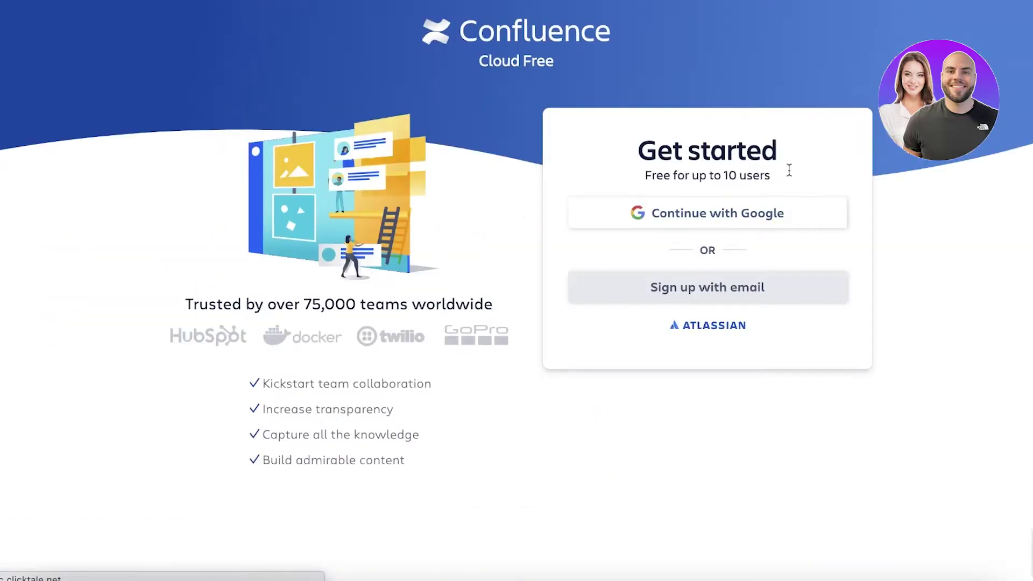
left_click(747, 215)
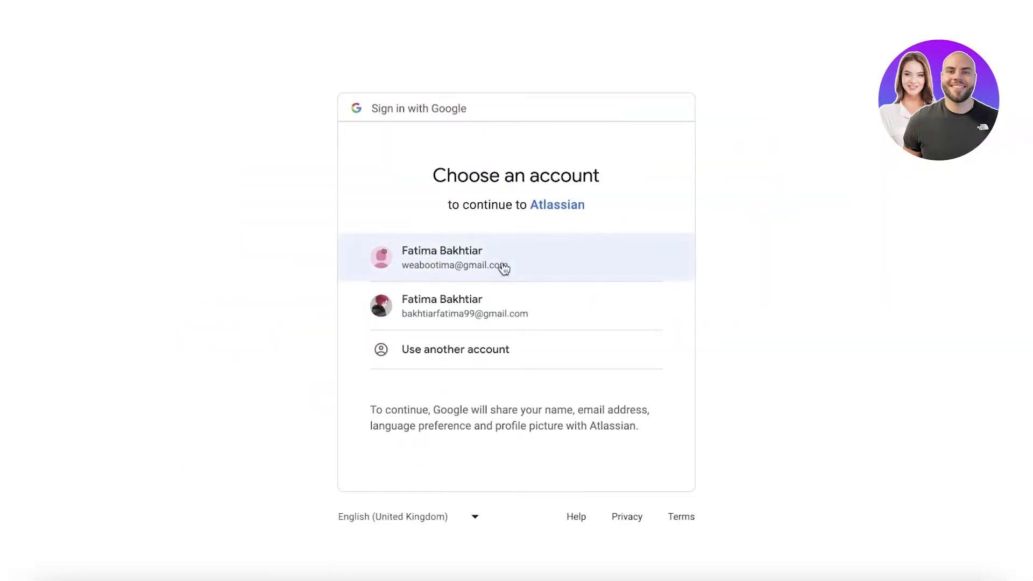
left_click(504, 268)
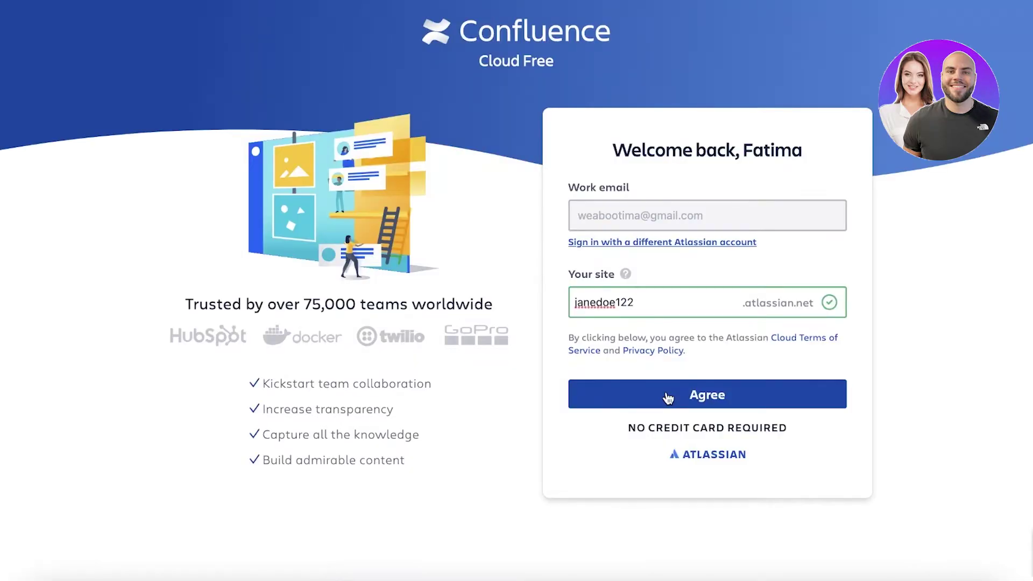
left_click(667, 396)
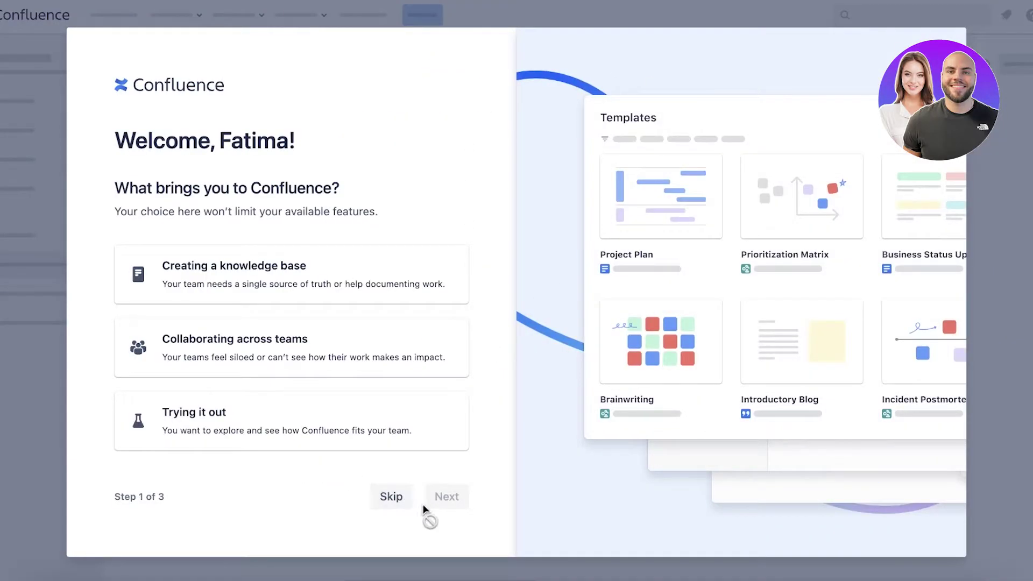
Skip the first onboarding question and choose Project Management as the team's work.
left_click(395, 497)
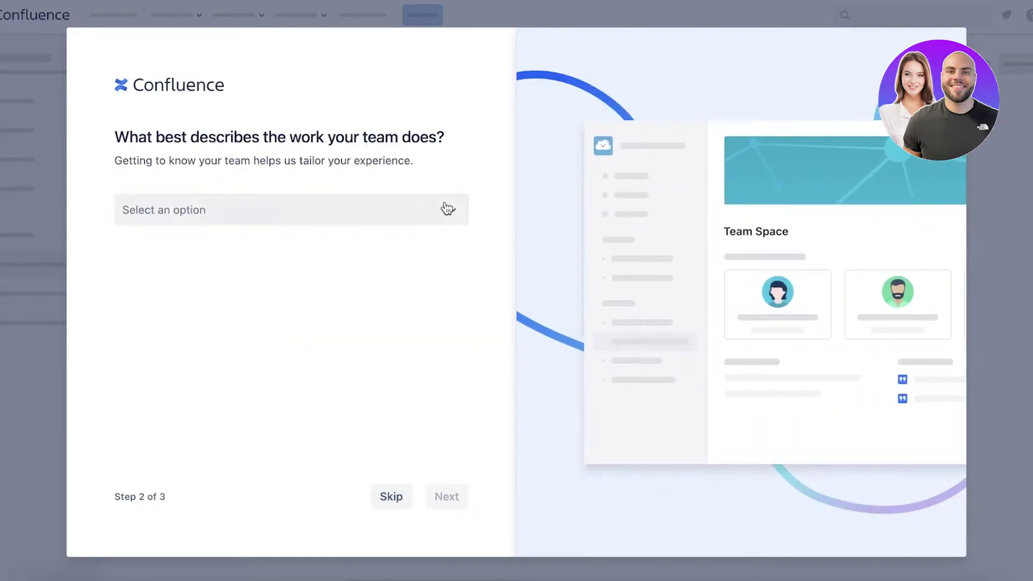
left_click(447, 209)
scroll(286, 302, "down", 3)
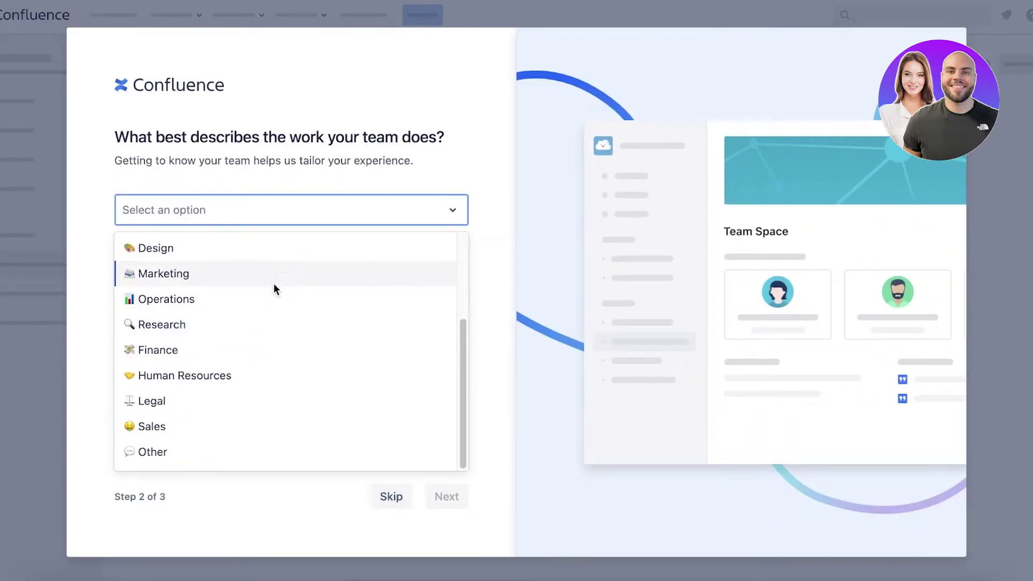
scroll(253, 307, "up", 3)
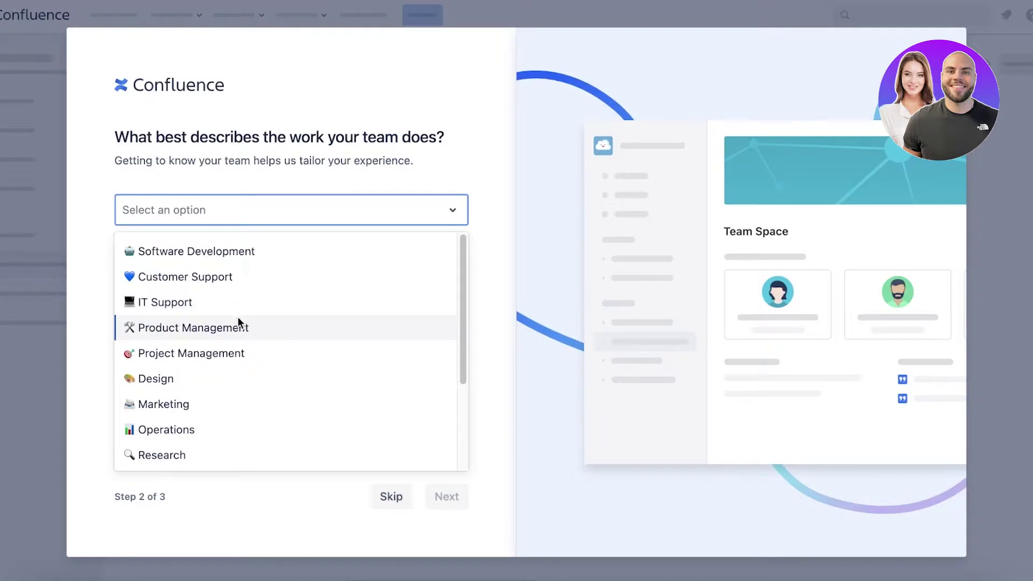
left_click(201, 356)
left_click(266, 220)
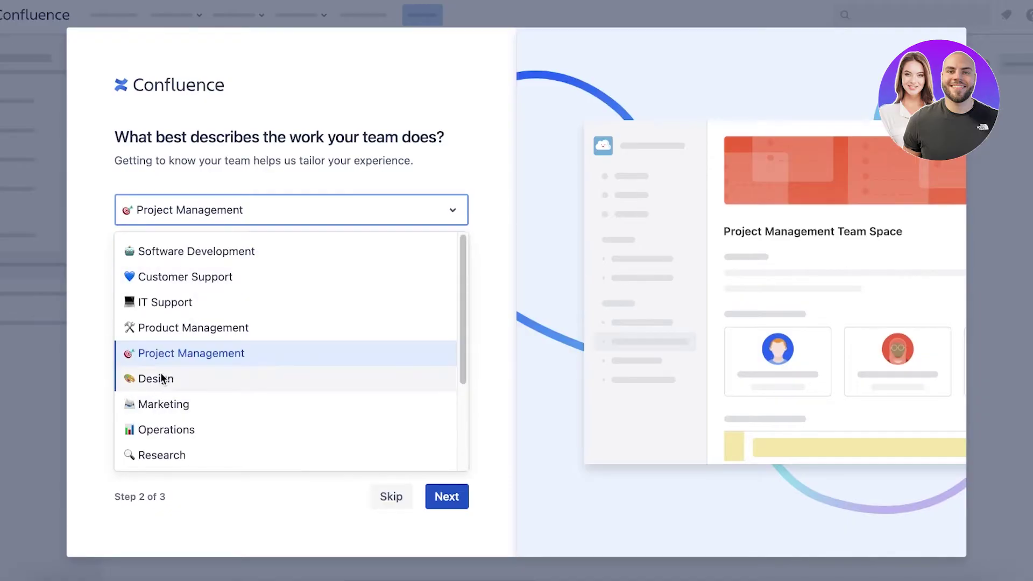
scroll(153, 424, "down", 3)
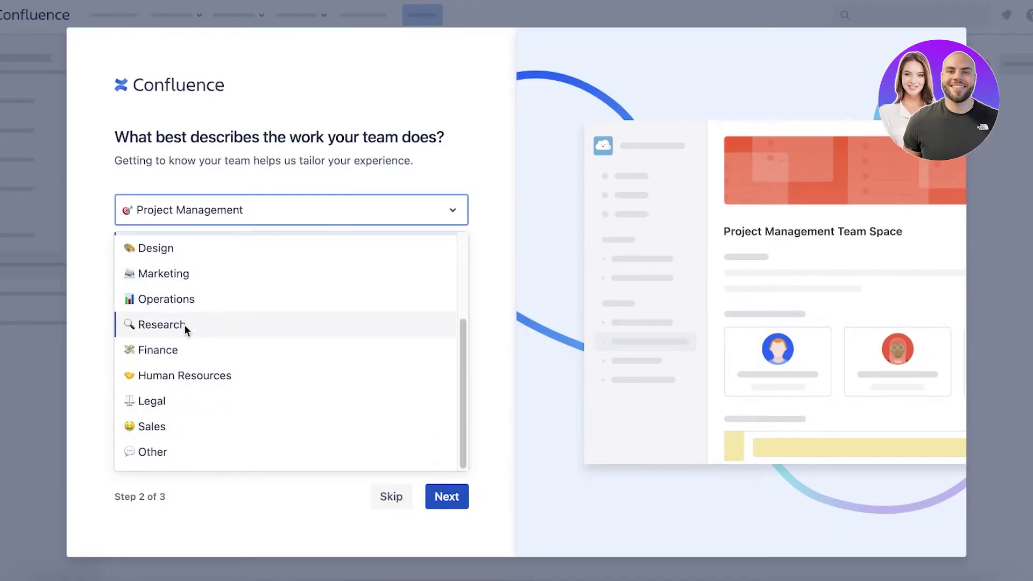
scroll(248, 285, "up", 3)
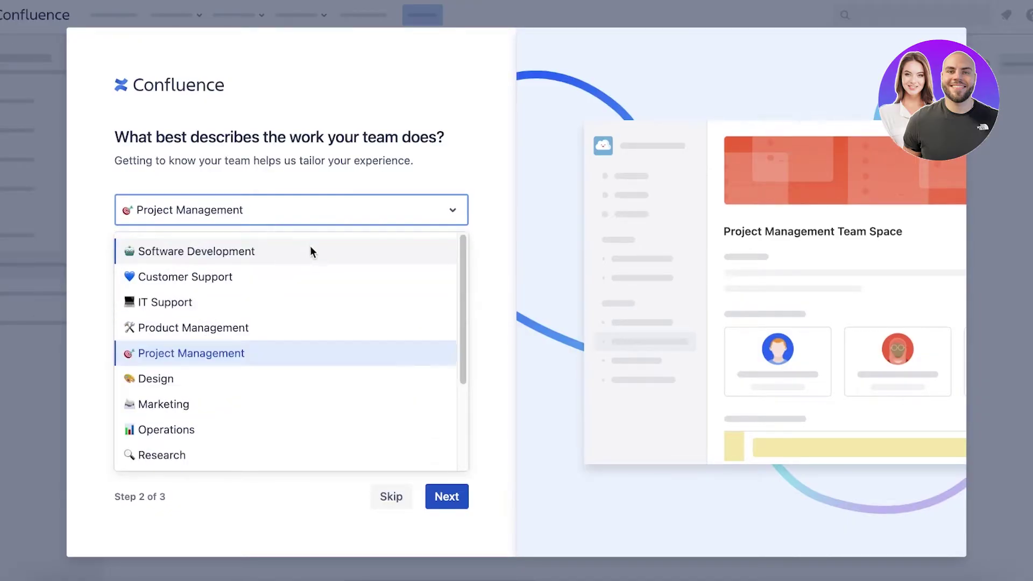
Copy the teammate invite link and finish onboarding.
left_click(448, 498)
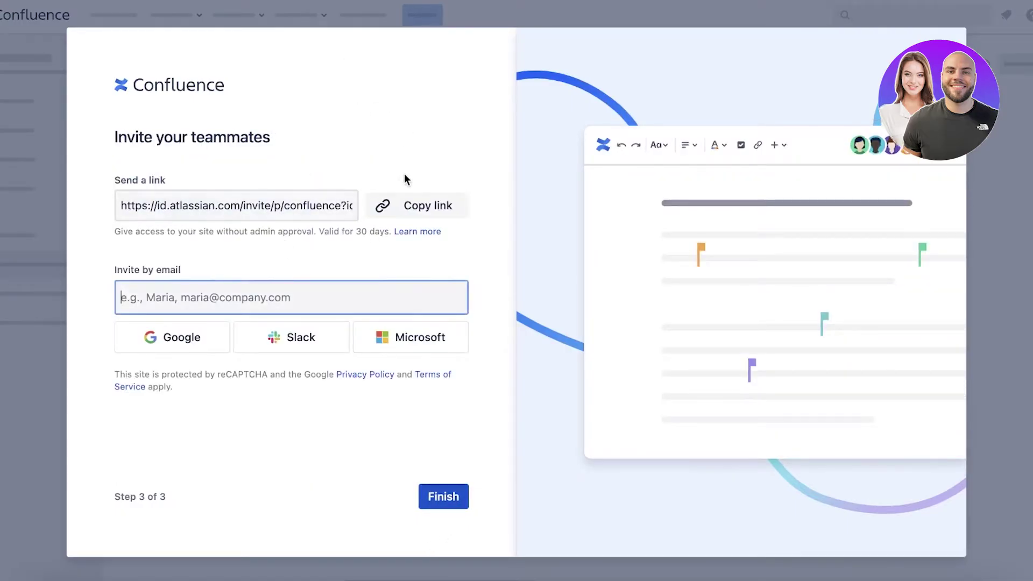
left_click(391, 213)
left_click(451, 502)
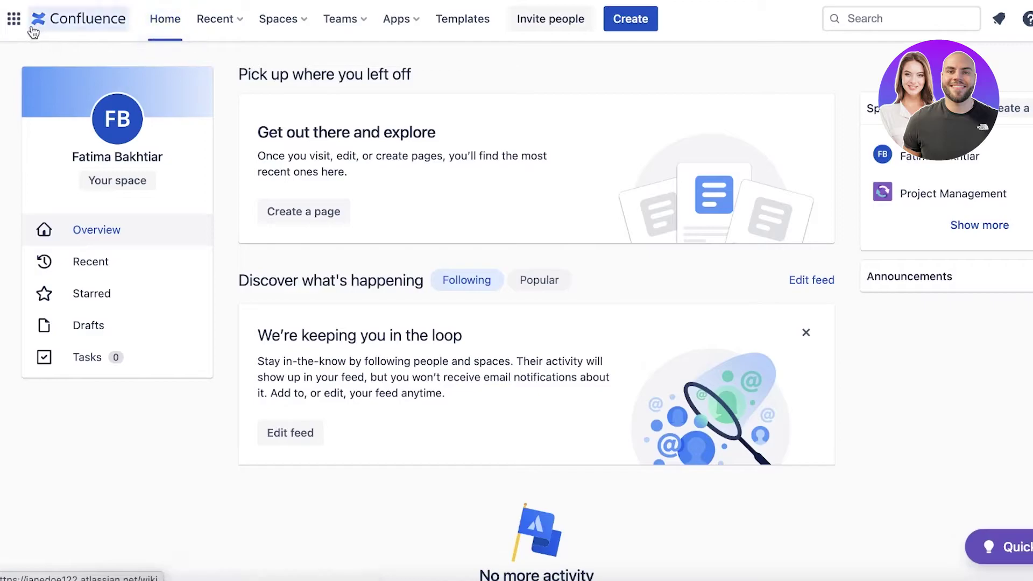
Browse the apps, spaces and teams menus, cancel a new team, and open Templates.
left_click(16, 22)
left_click(16, 22)
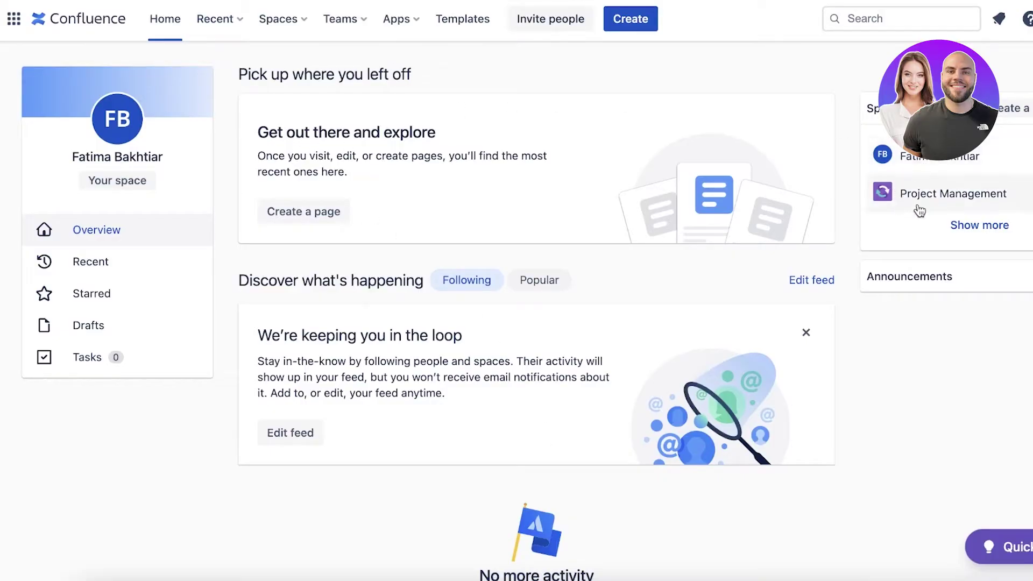
left_click(277, 27)
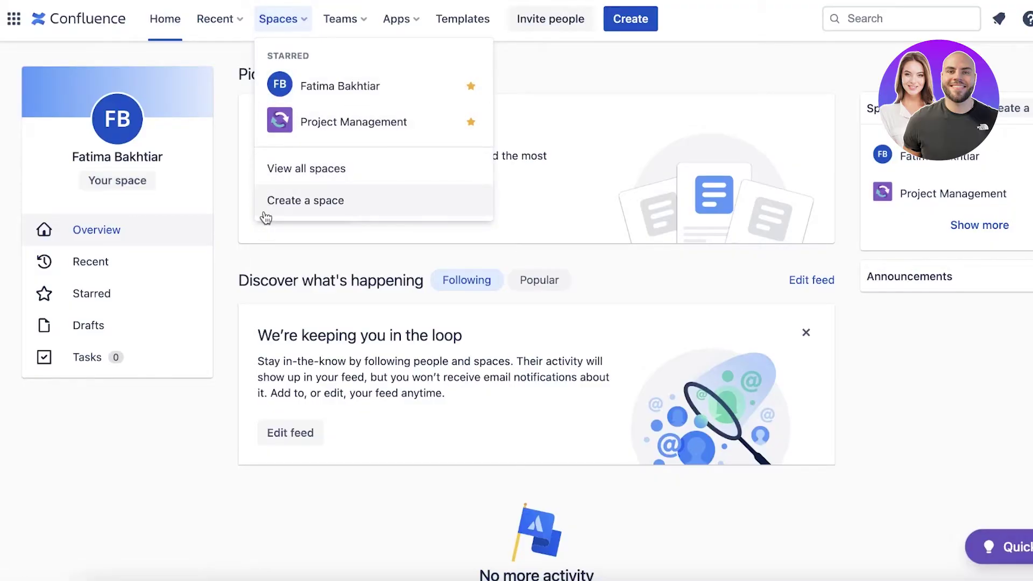
left_click(364, 22)
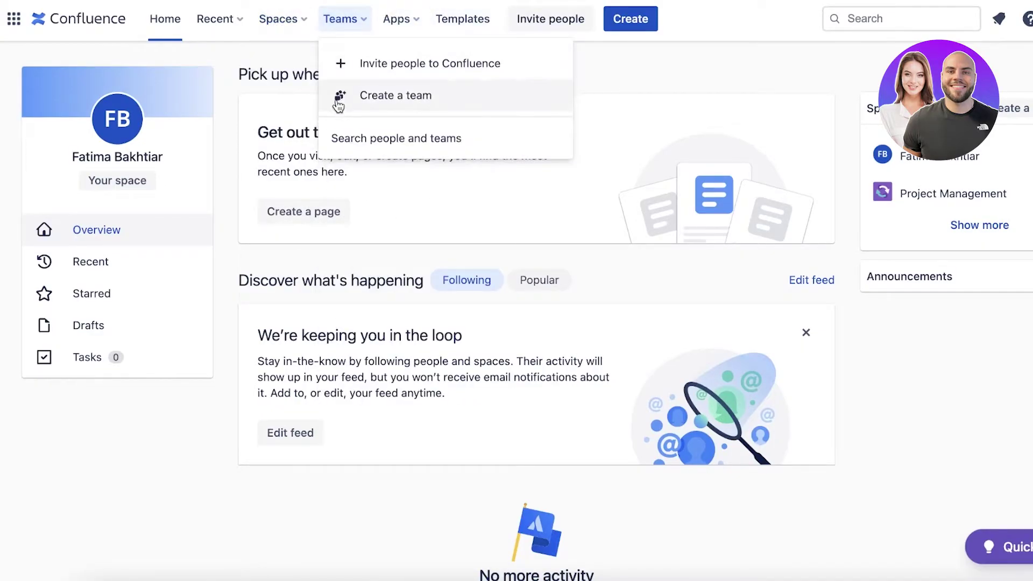
left_click(343, 105)
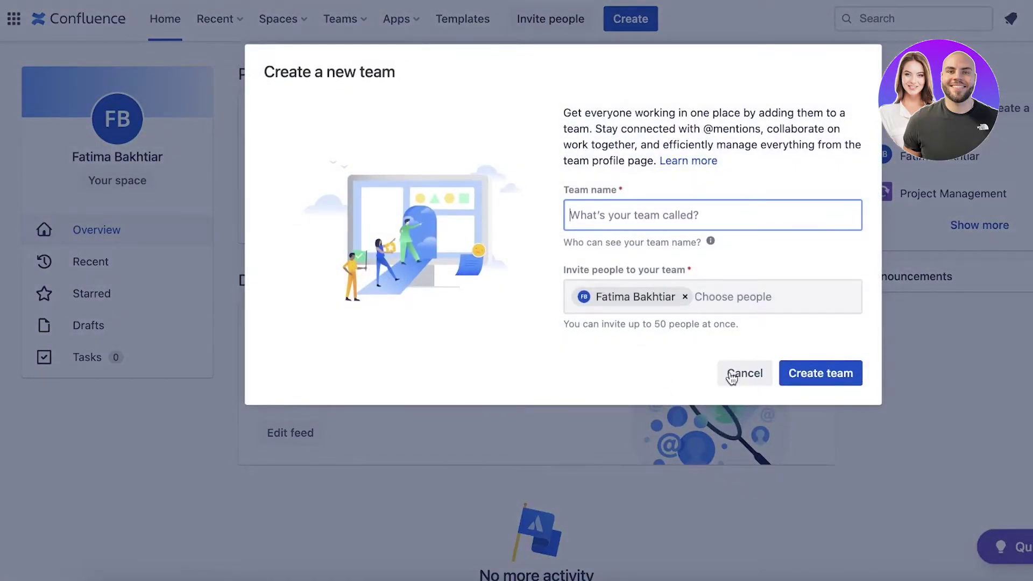
left_click(732, 377)
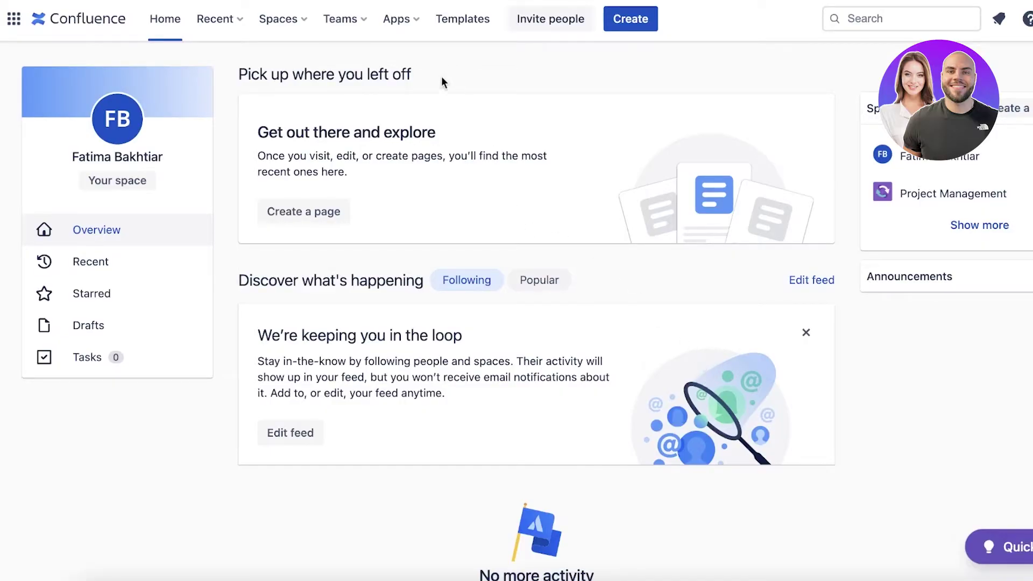
left_click(380, 19)
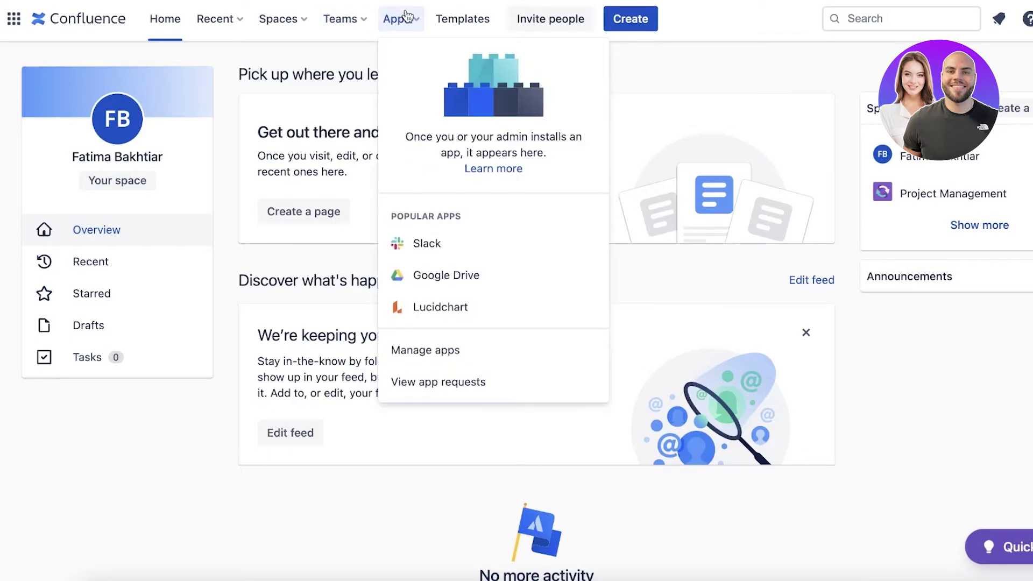
left_click(473, 22)
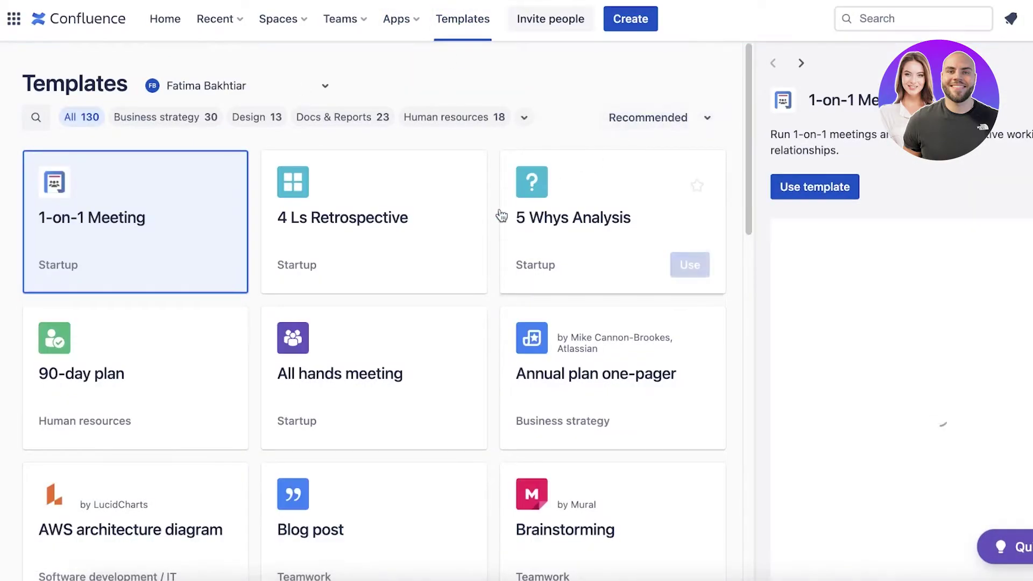
Preview the 4 Ls Retrospective, Business status update, Capacity Planning, Daily stand up and Customer Interview Report templates.
scroll(293, 214, "down", 1)
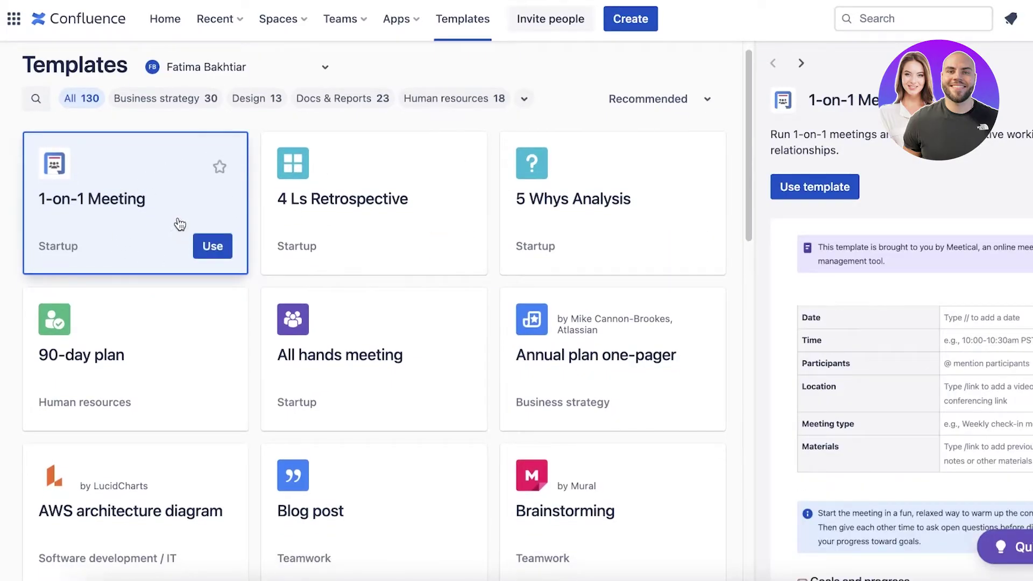
left_click(399, 234)
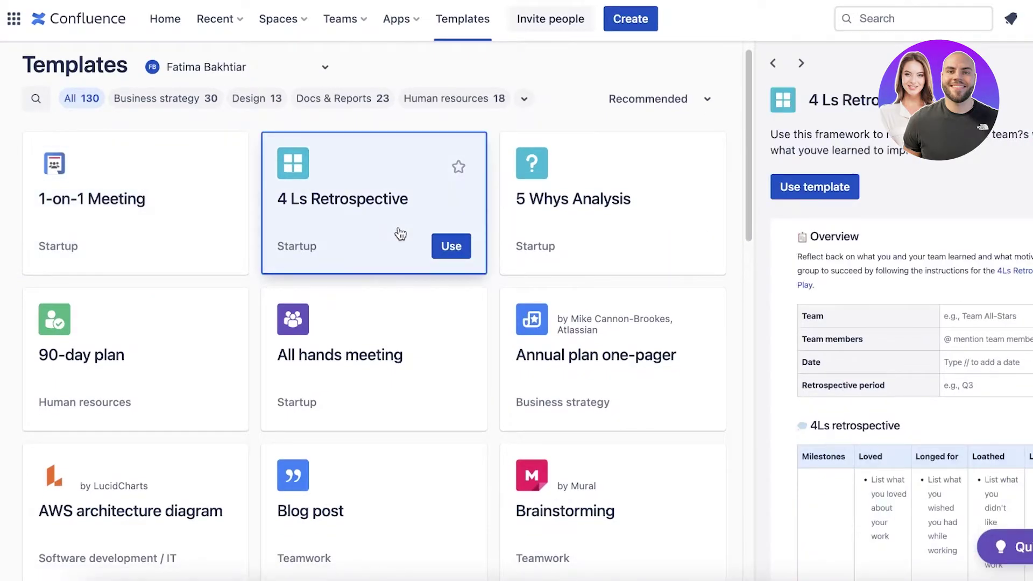
scroll(400, 233, "down", 5)
left_click(367, 343)
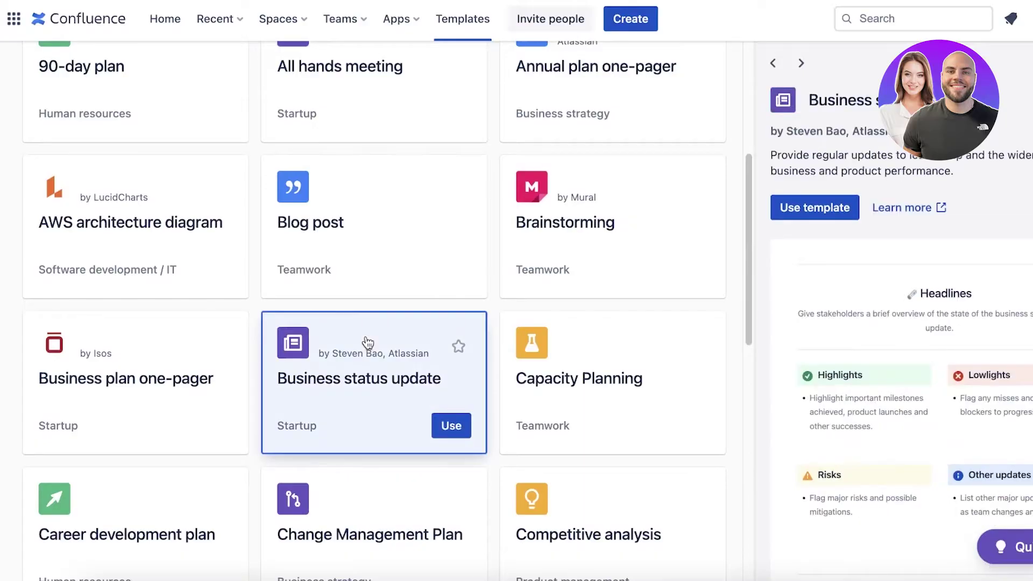
scroll(807, 413, "down", 2)
left_click(561, 410)
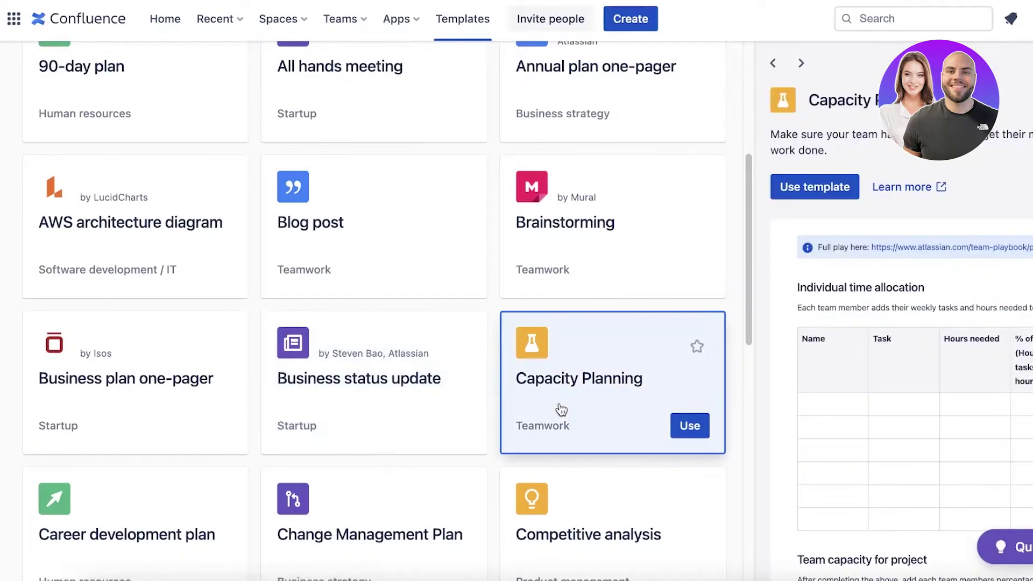
scroll(563, 401, "down", 10)
left_click(571, 354)
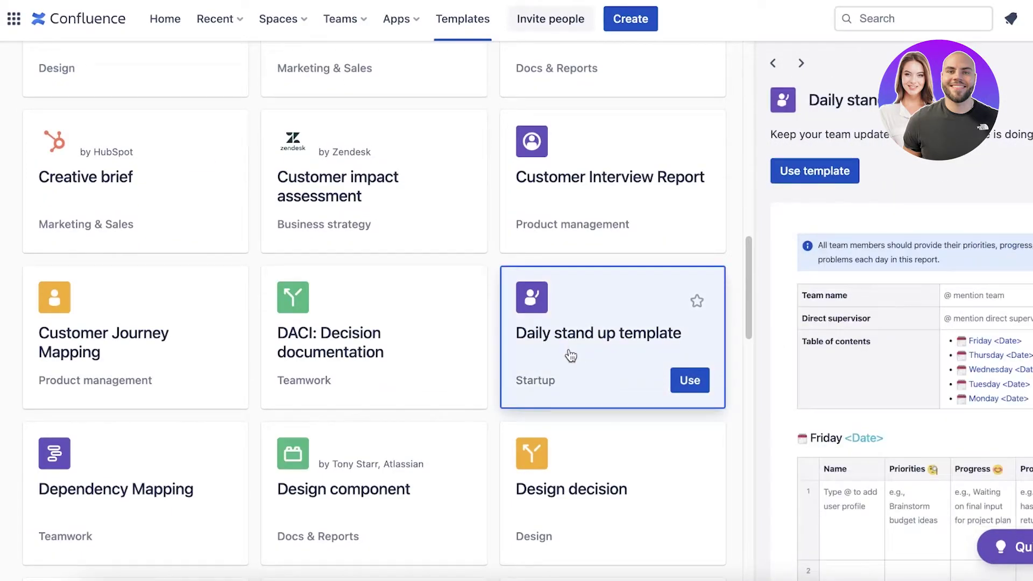
left_click(566, 164)
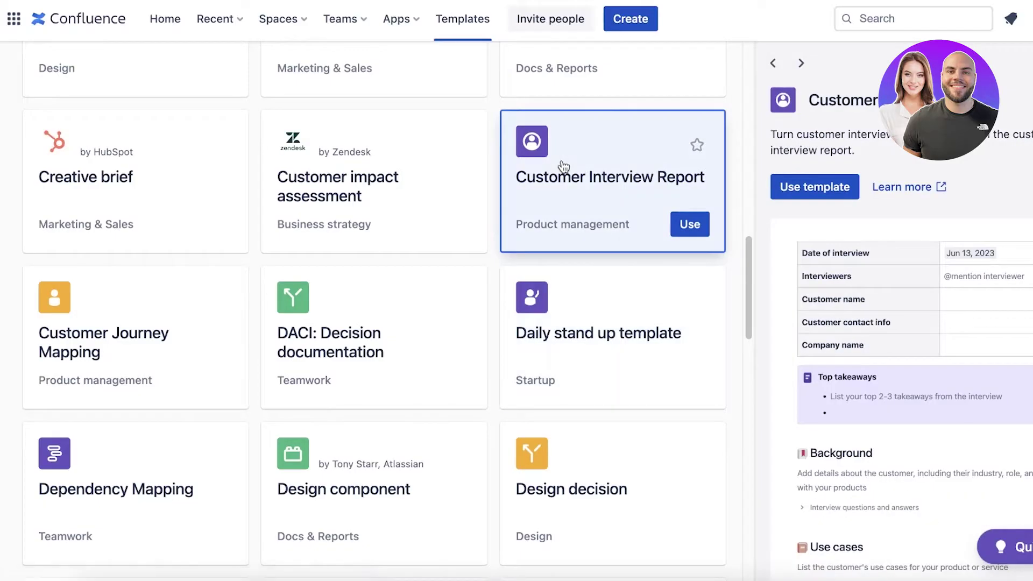
Preview Creative brief and 4 Ls Retrospective again, then start creating a new space.
left_click(54, 202)
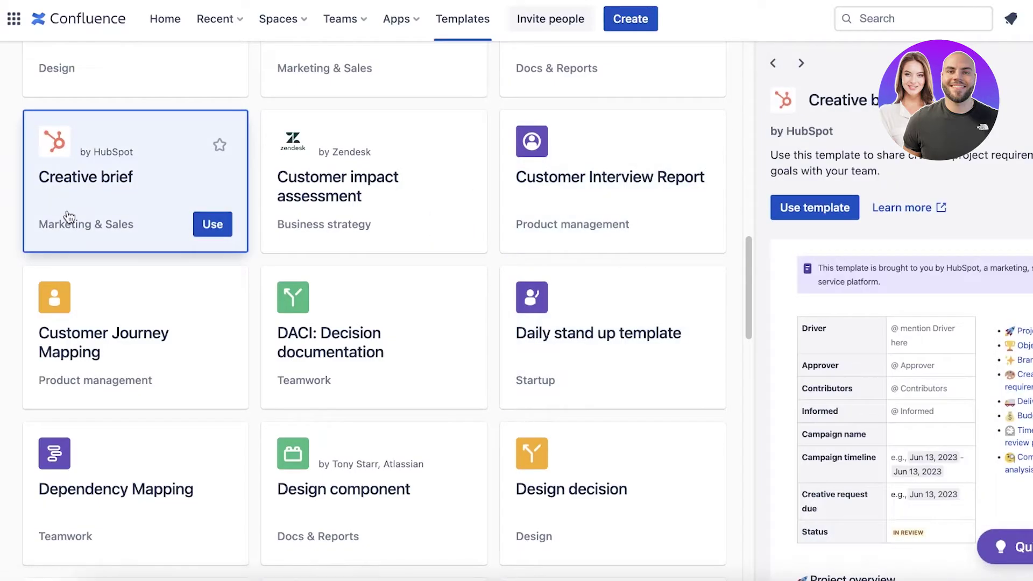
scroll(390, 154, "down", 10)
scroll(457, 270, "down", 4)
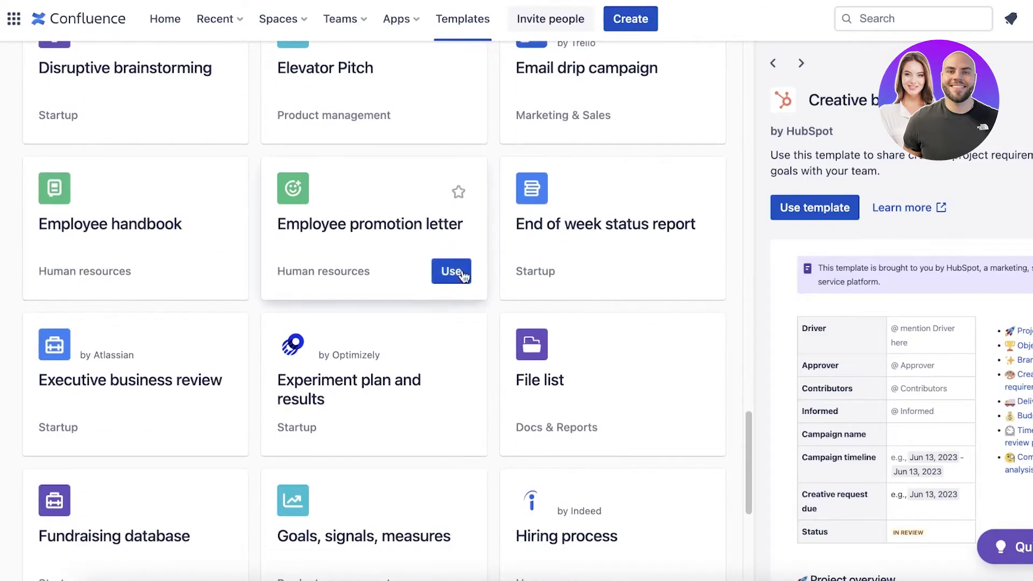
scroll(692, 212, "up", 8)
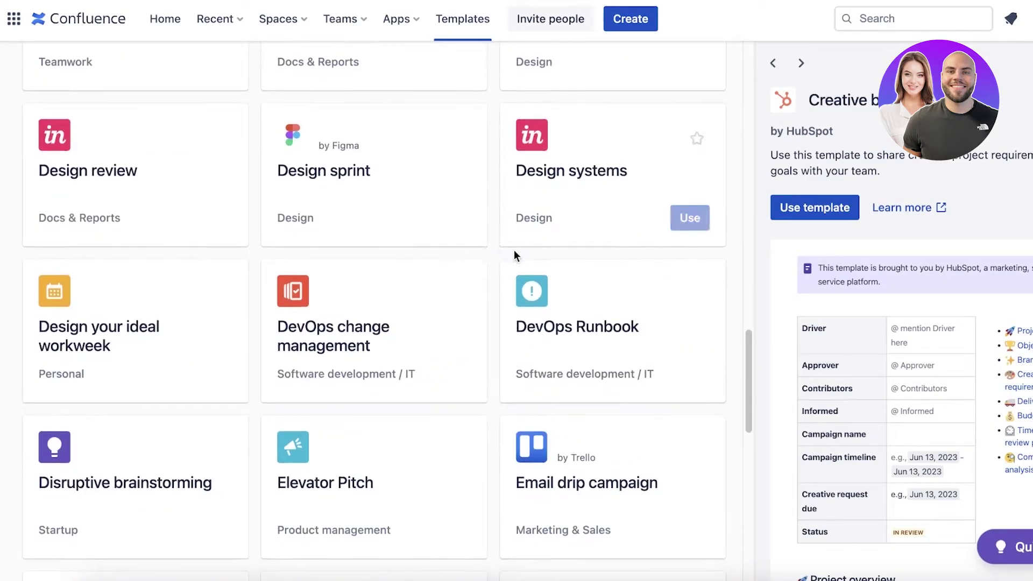
scroll(514, 250, "up", 15)
left_click(447, 259)
scroll(413, 161, "down", 18)
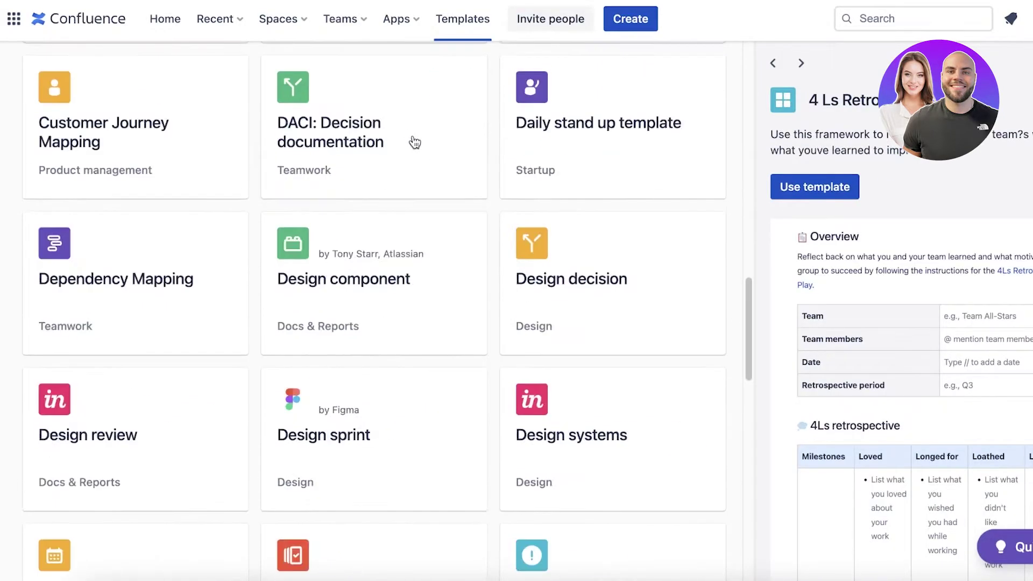
scroll(127, 210, "down", 8)
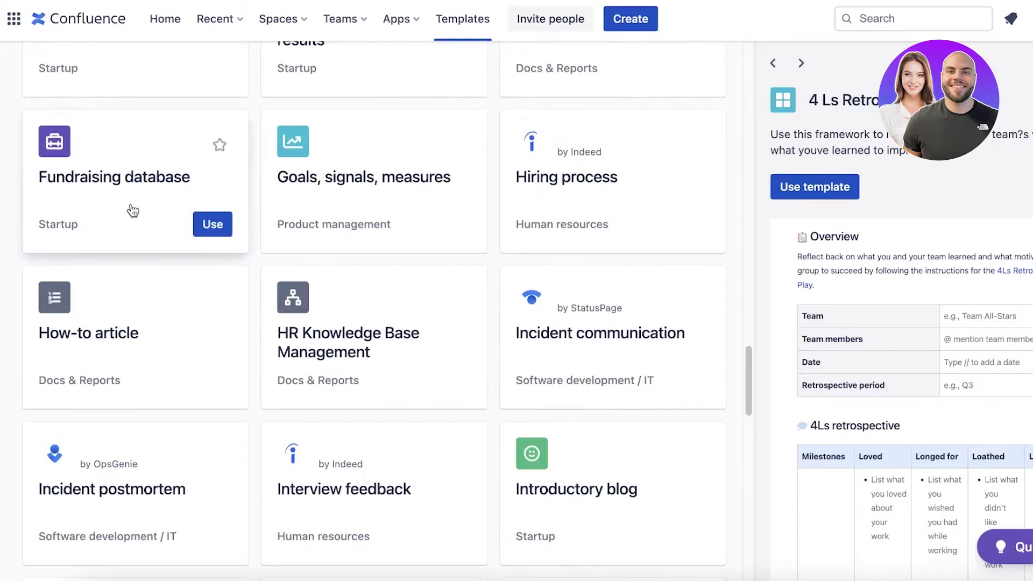
left_click(295, 24)
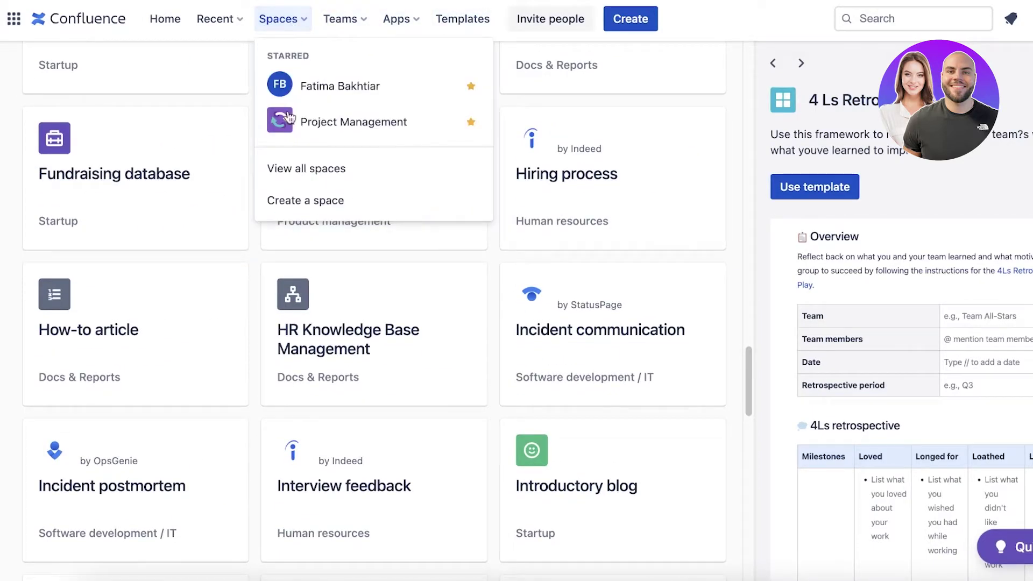
left_click(298, 203)
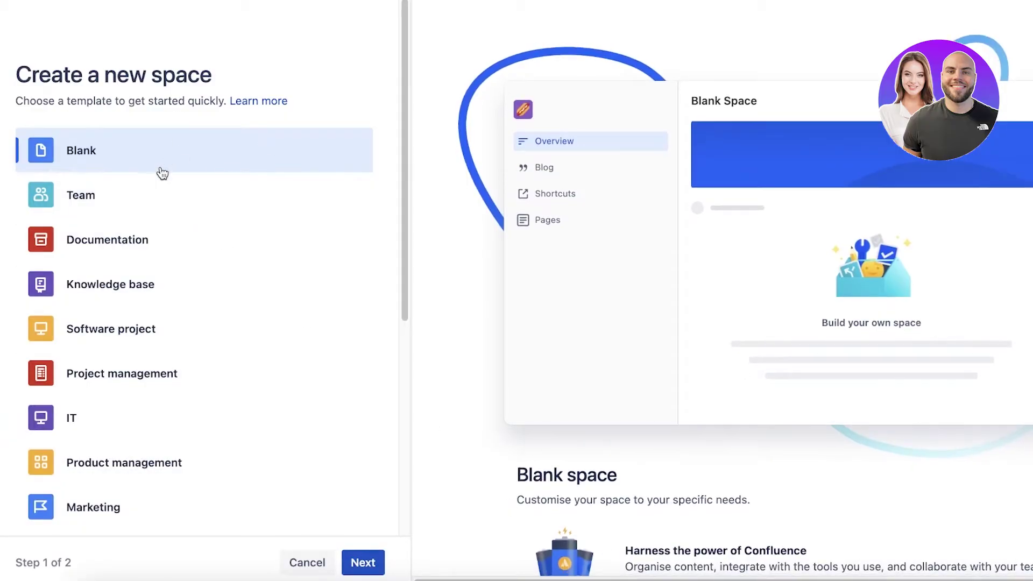
Preview the Team, Documentation, Knowledge base, Software project, Project management, IT, Product management and Sales space templates.
left_click(113, 196)
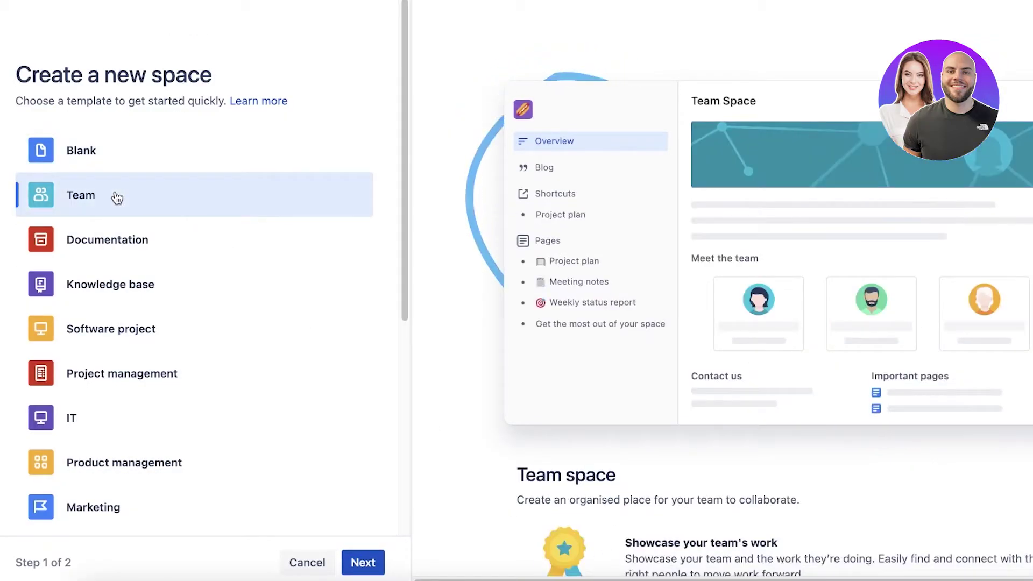
left_click(91, 249)
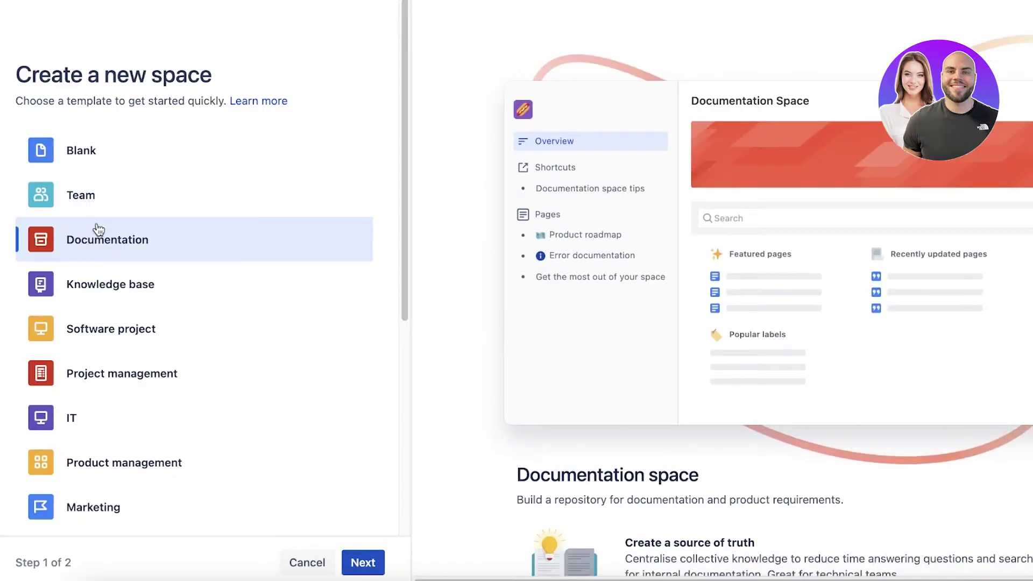
left_click(115, 280)
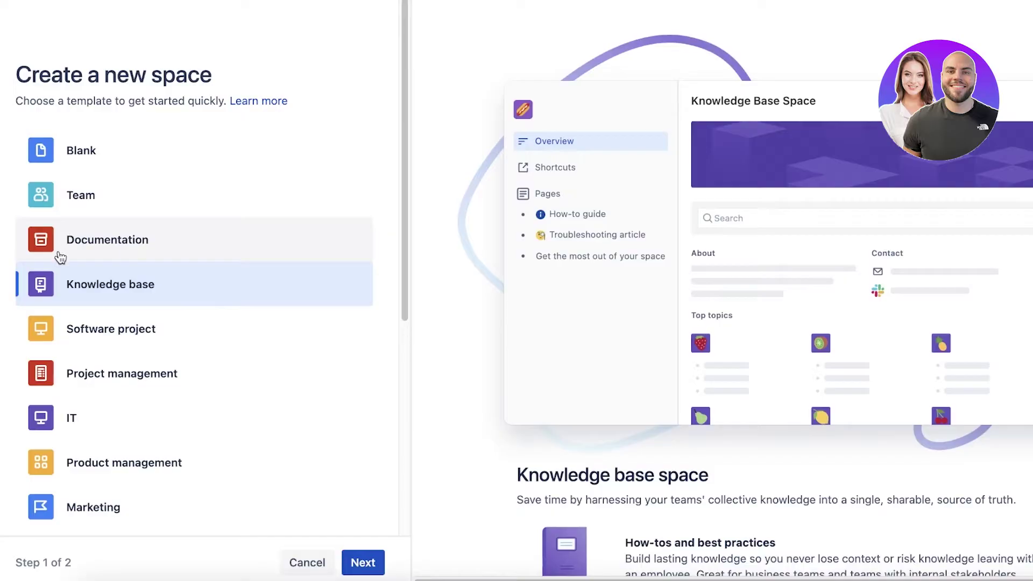
left_click(70, 325)
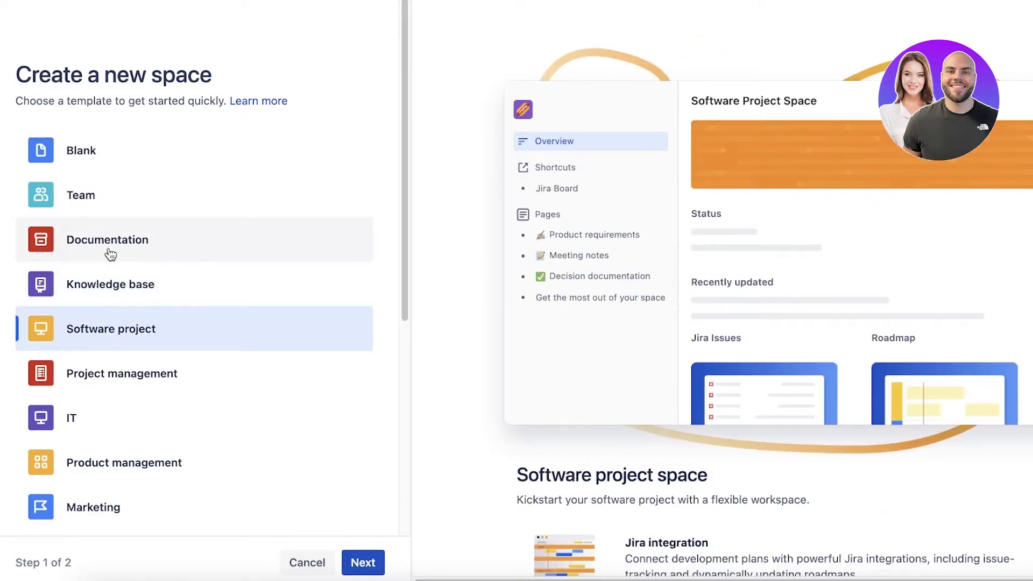
left_click(131, 376)
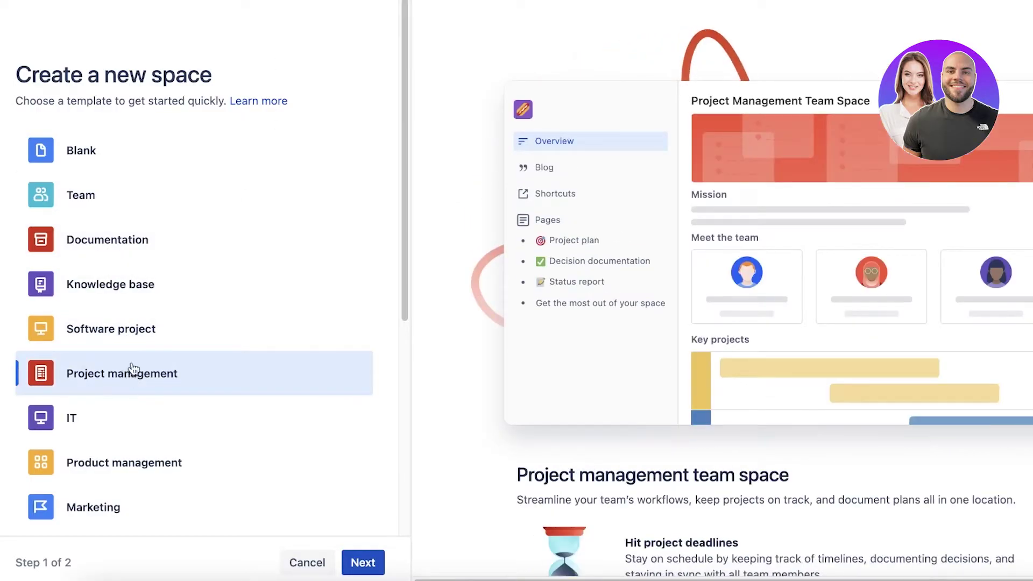
left_click(88, 425)
scroll(91, 414, "down", 3)
left_click(157, 273)
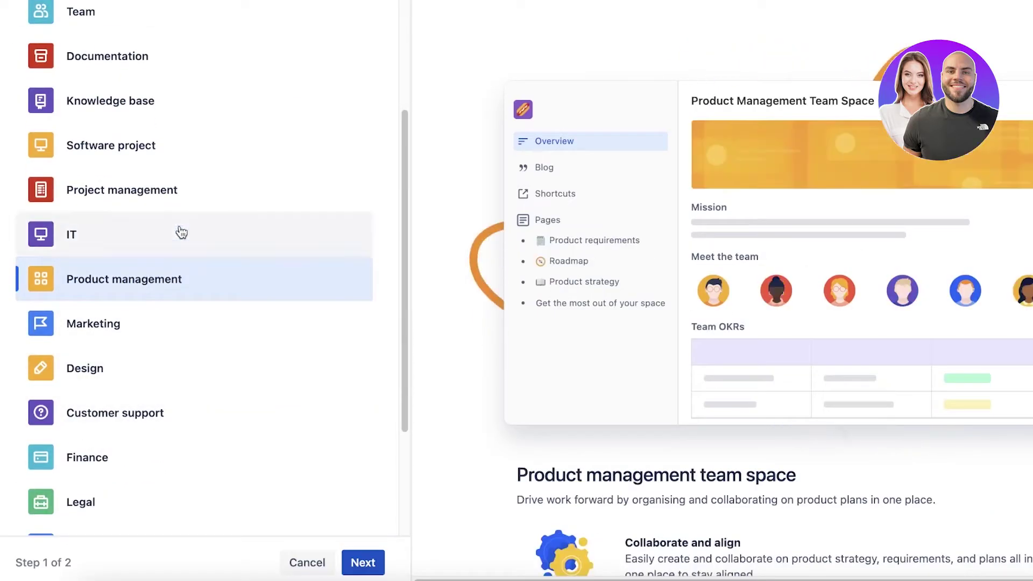
scroll(182, 232, "down", 3)
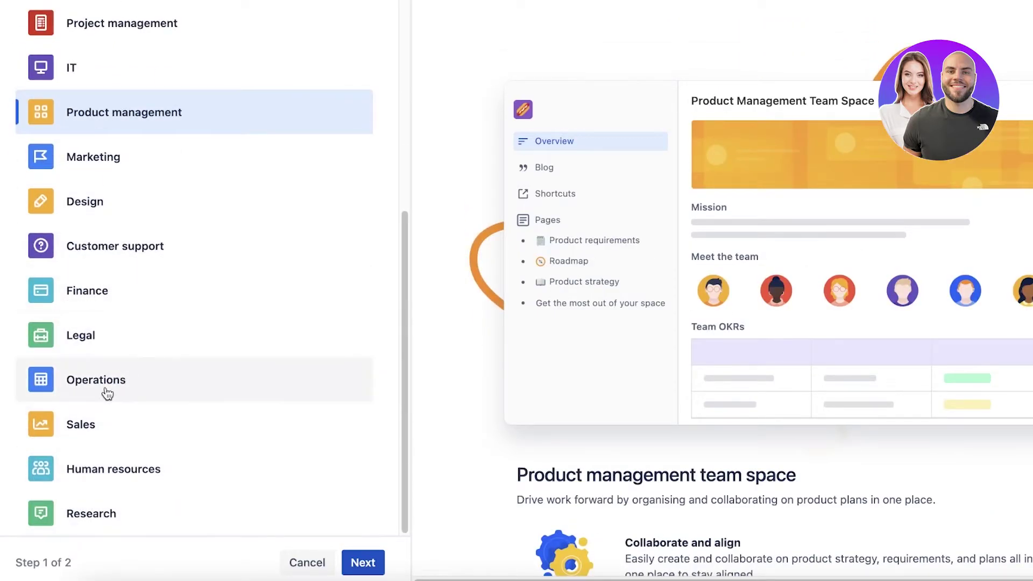
left_click(62, 430)
scroll(113, 323, "up", 6)
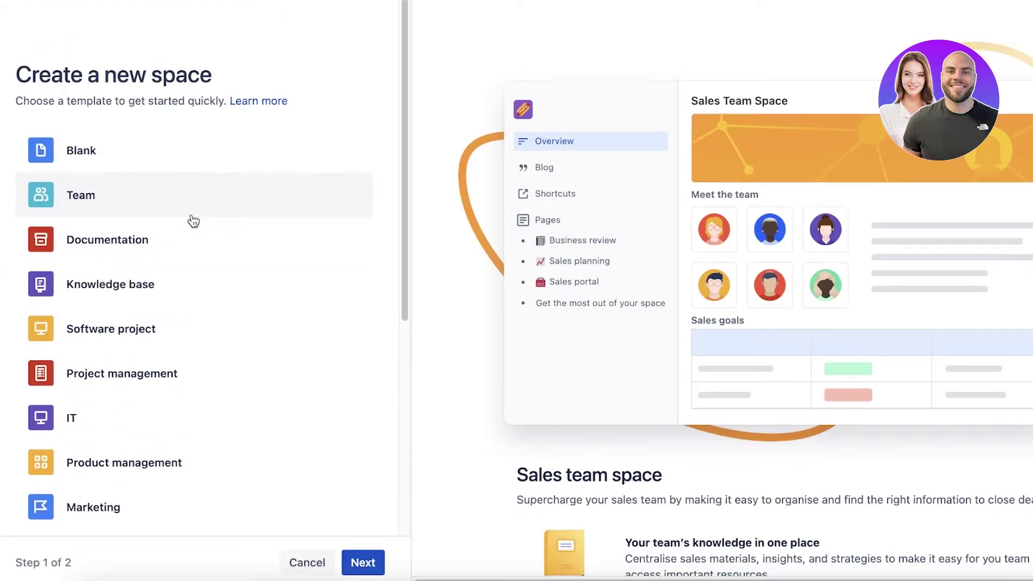
Compare Knowledge base and Project management again, then settle on the Sales template.
left_click(121, 282)
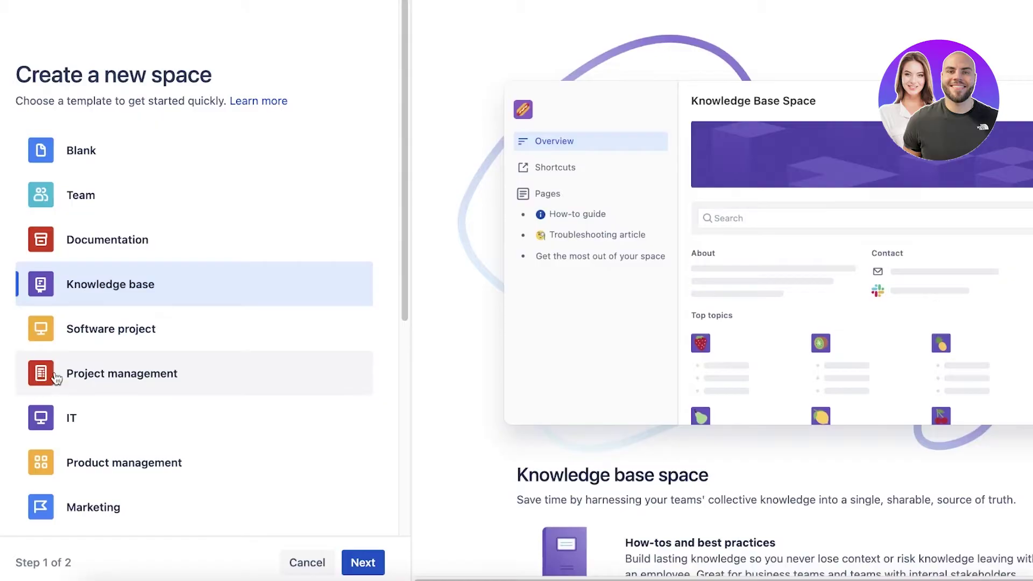
scroll(161, 350, "down", 3)
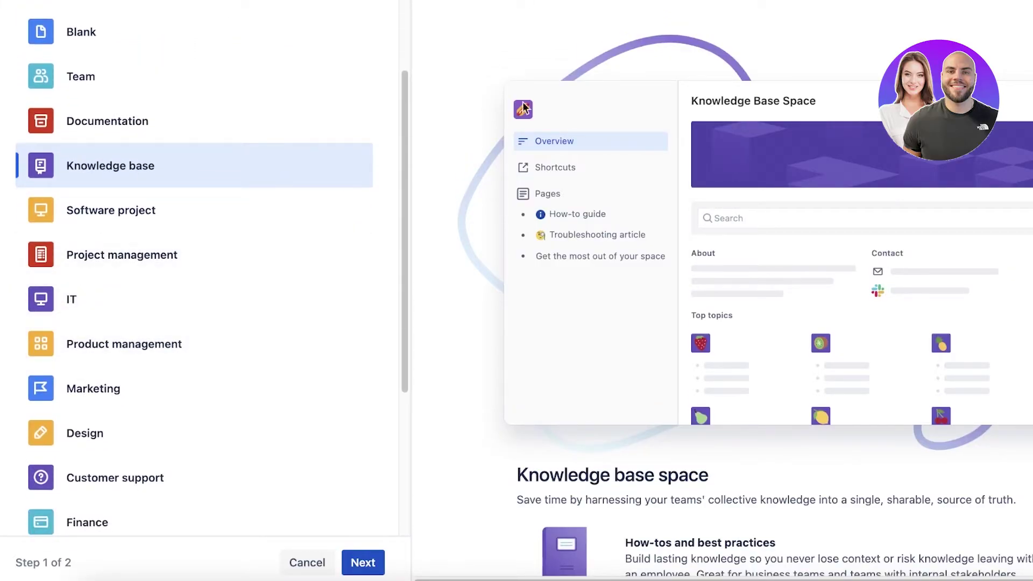
scroll(244, 160, "down", 1)
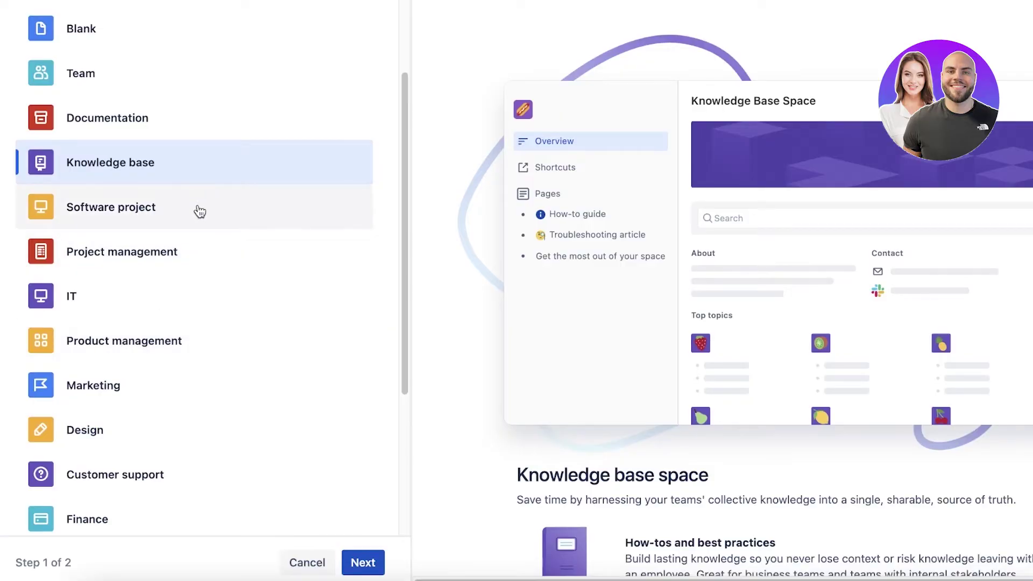
left_click(177, 254)
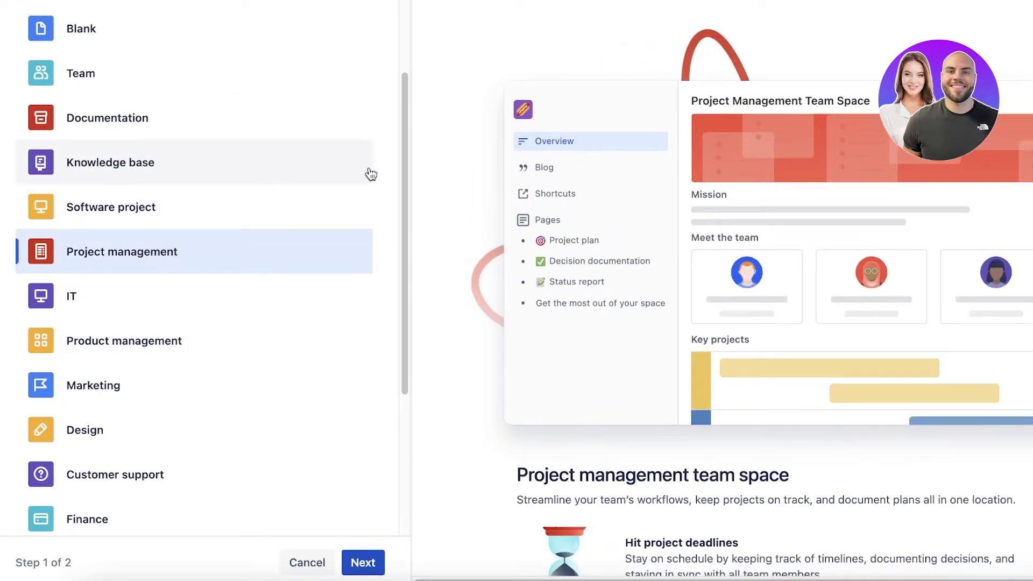
scroll(215, 215, "down", 4)
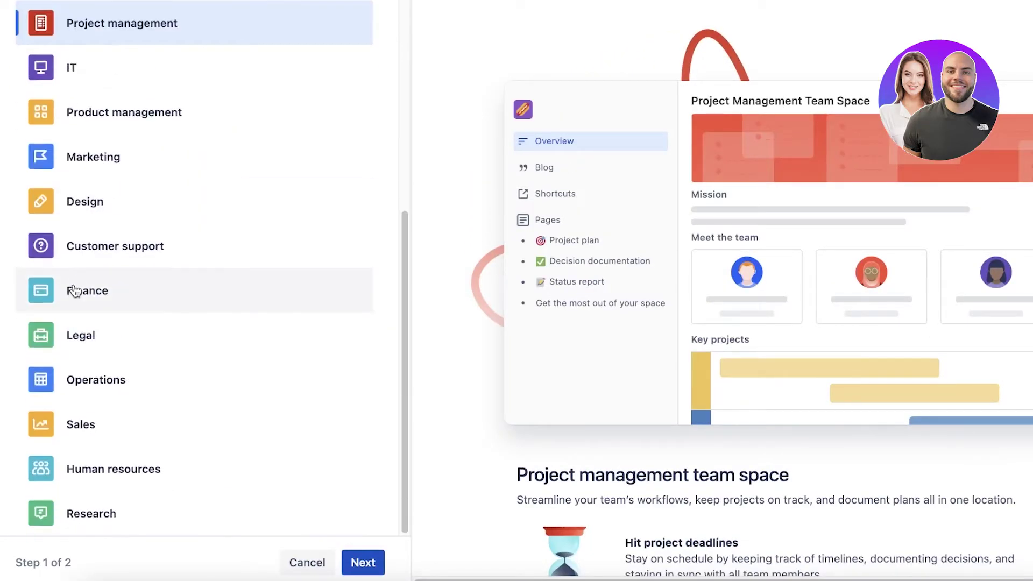
left_click(61, 414)
scroll(284, 113, "up", 6)
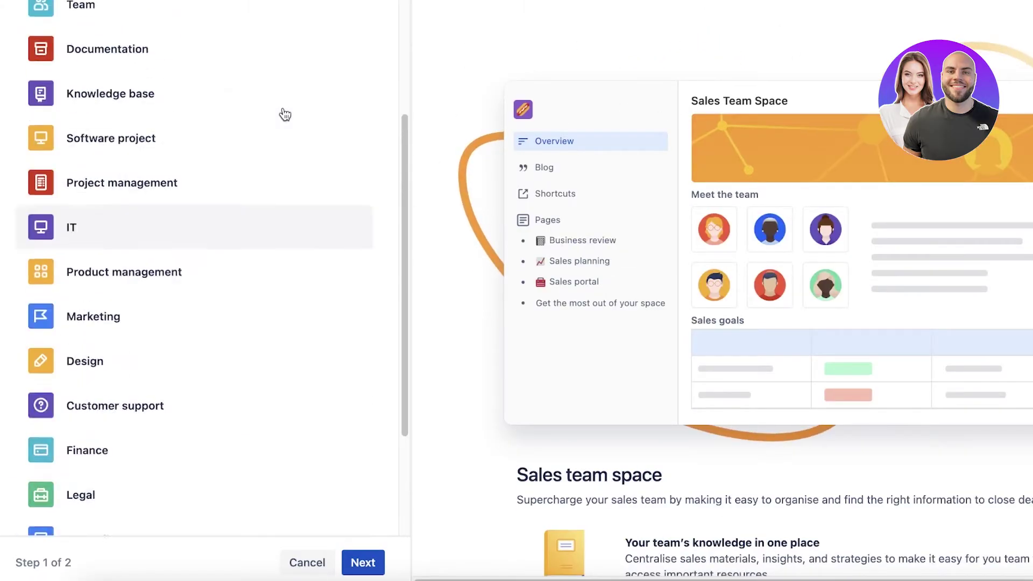
Name the new space 'Durden Sales', checking its space key DS.
left_click(360, 562)
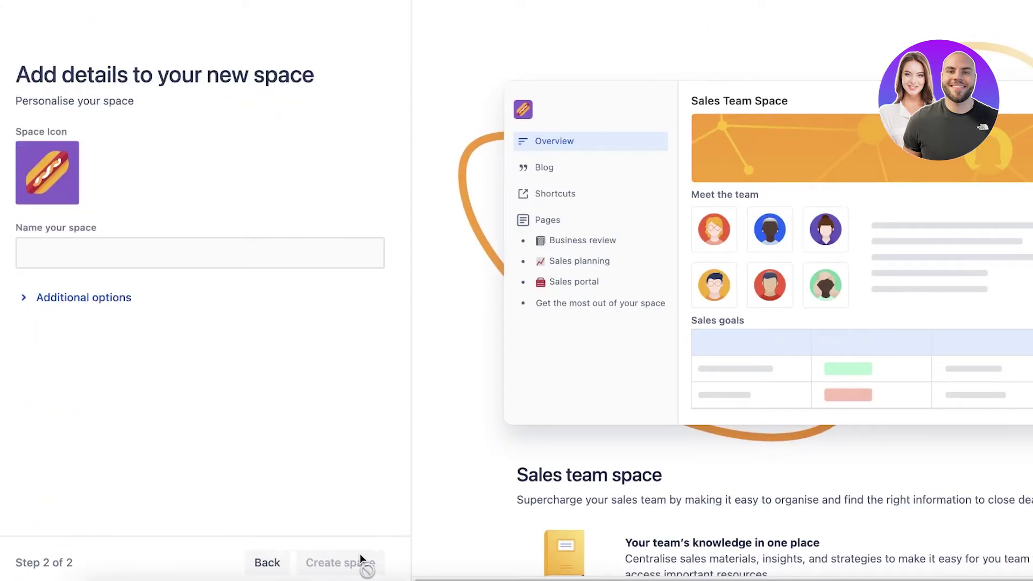
left_click(124, 252)
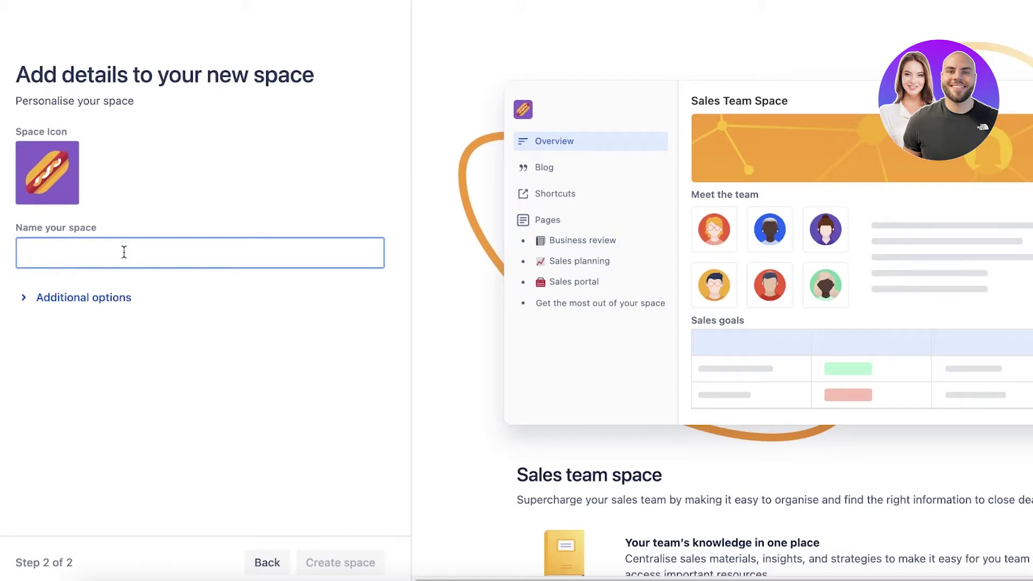
type("Durden Sales")
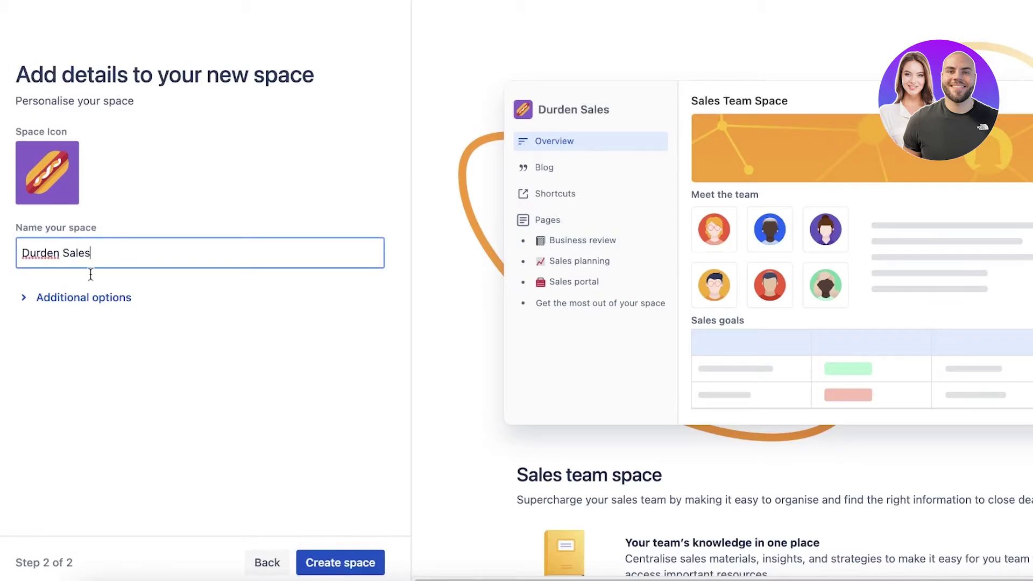
left_click(83, 299)
left_click(64, 408)
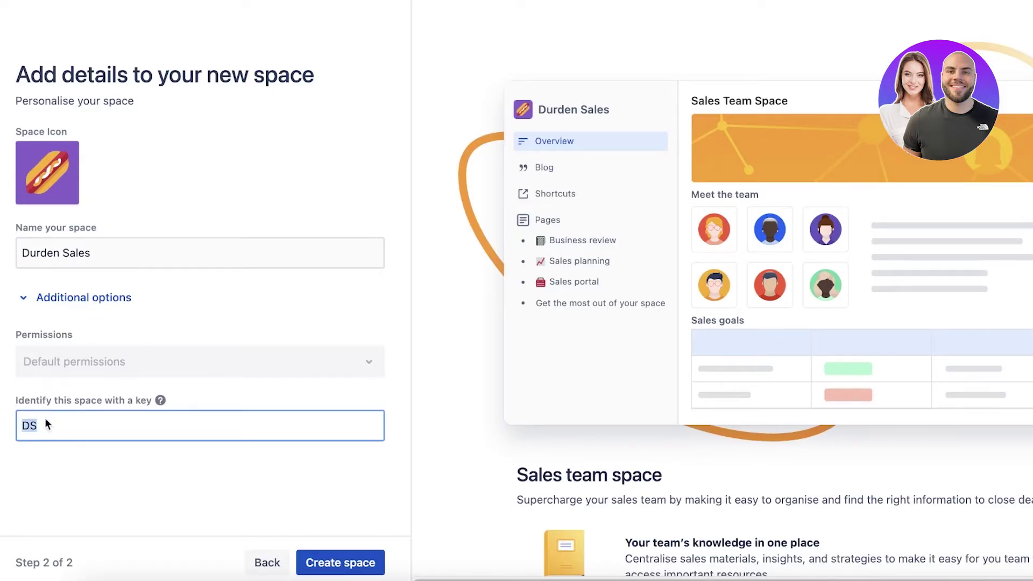
left_click(75, 297)
Choose the rocket as the space icon and create the space.
left_click(47, 172)
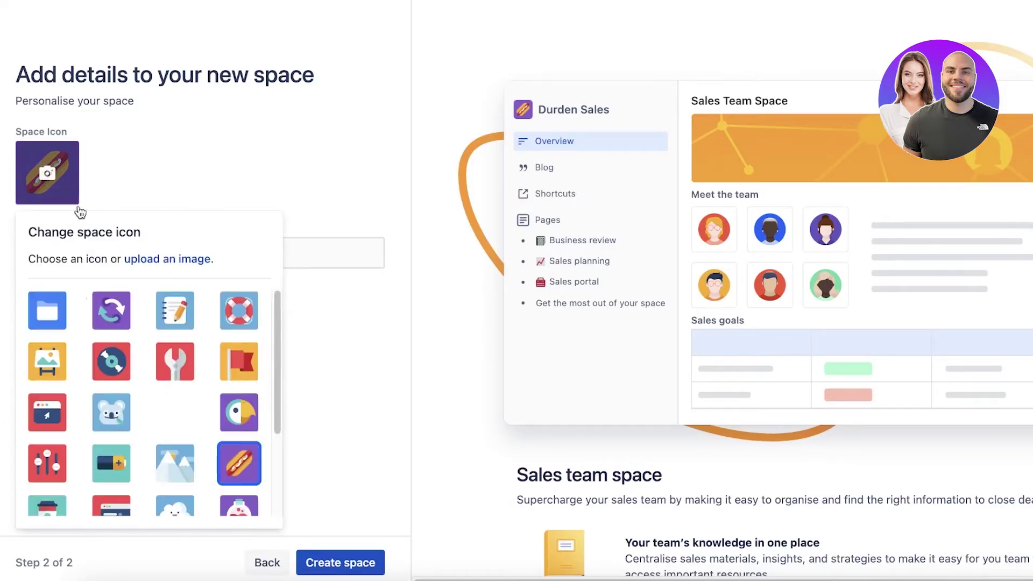
scroll(127, 383, "down", 3)
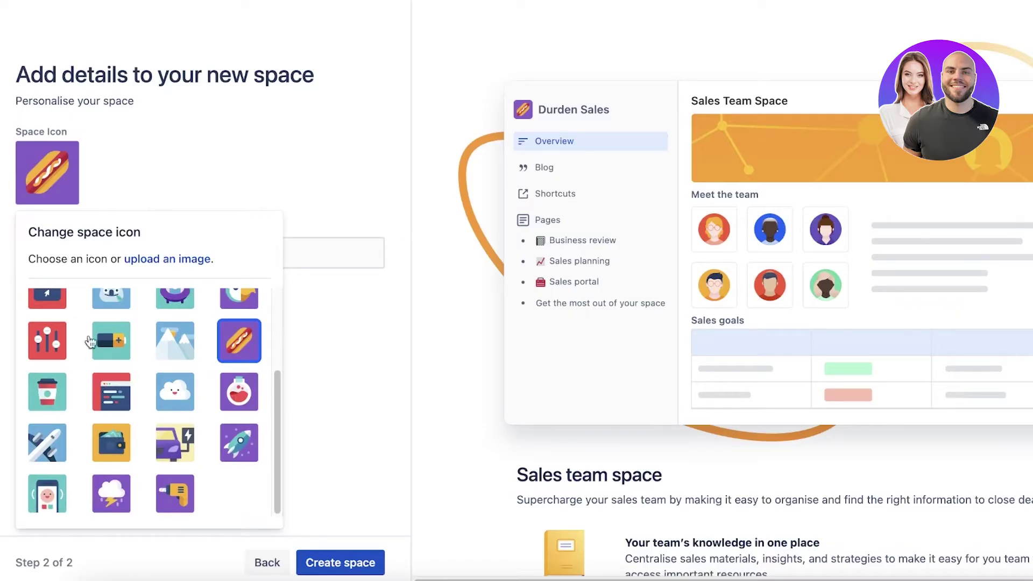
left_click(48, 186)
left_click(25, 199)
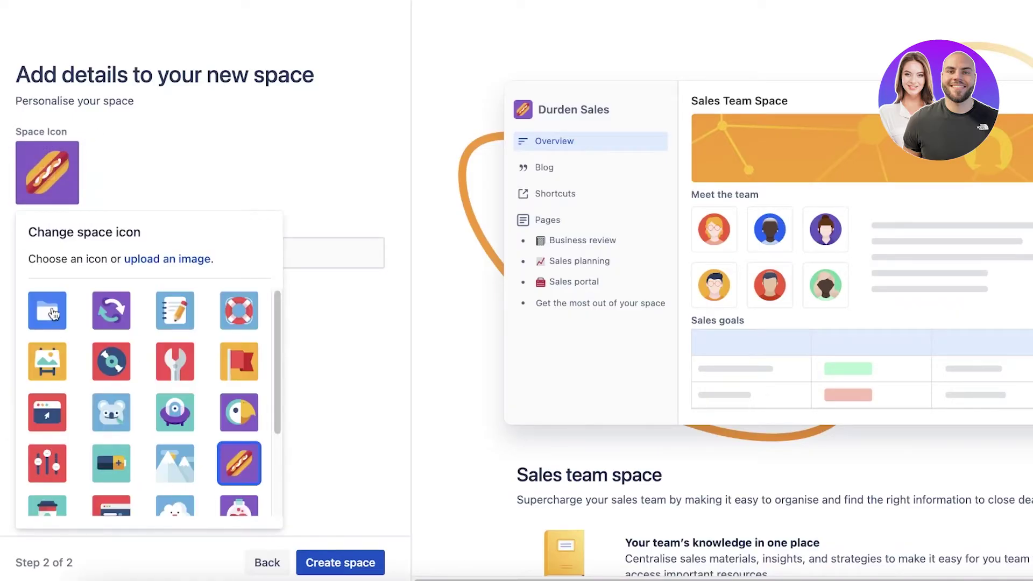
left_click(45, 373)
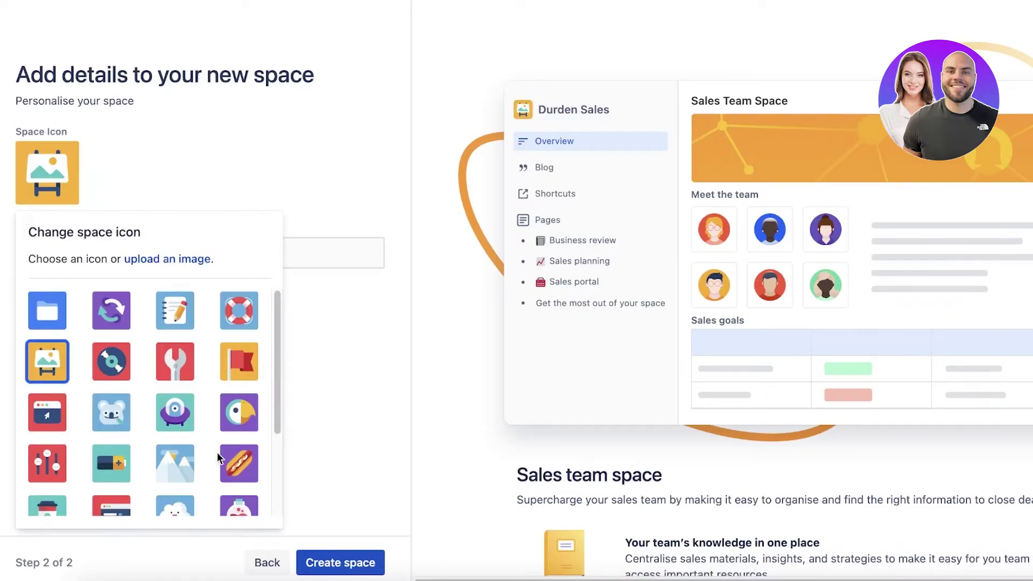
scroll(217, 454, "down", 3)
left_click(238, 460)
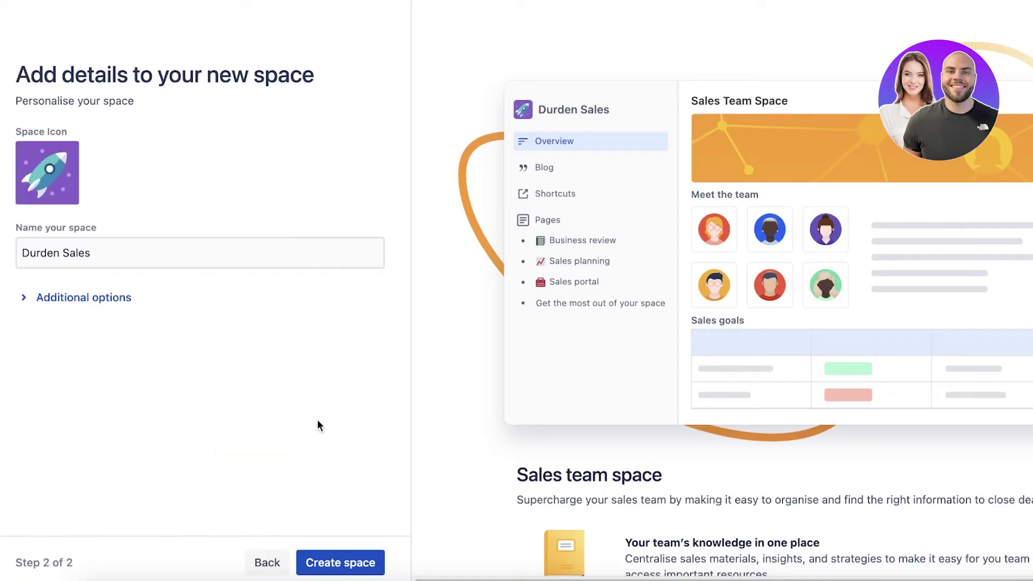
left_click(354, 557)
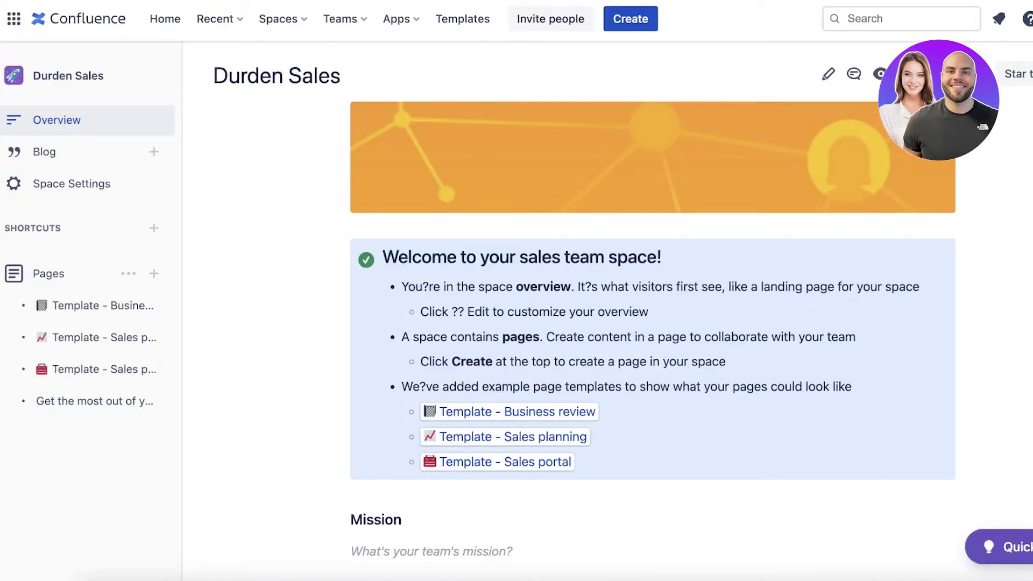
Open Space Settings for Durden Sales from the sidebar.
scroll(537, 269, "down", 10)
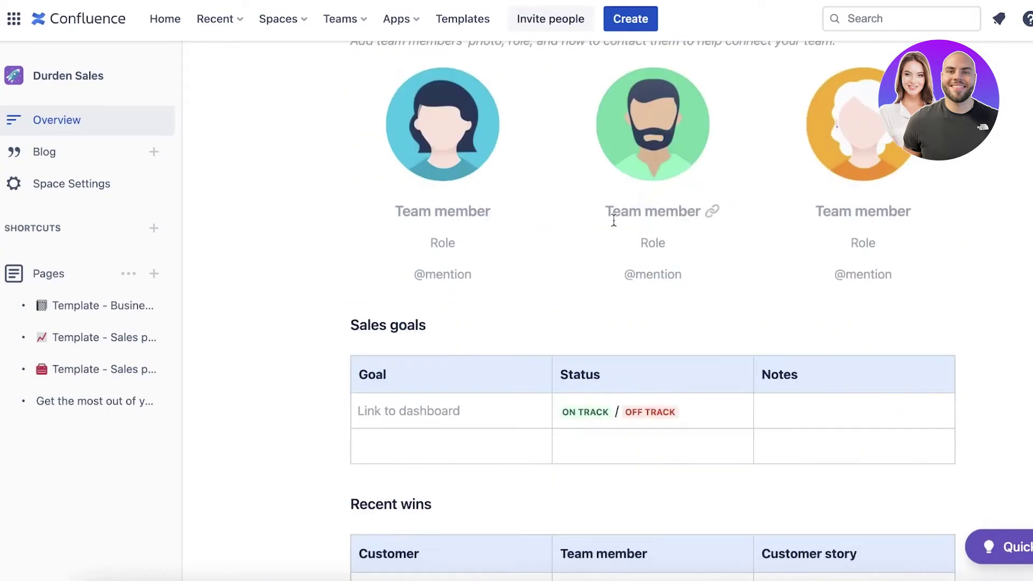
left_click(86, 175)
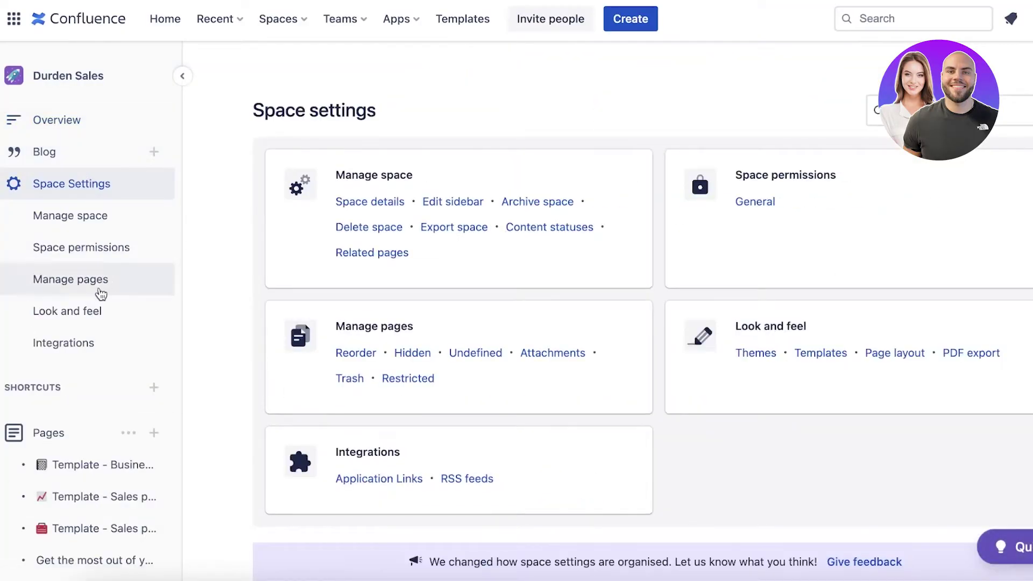
Return to the Durden Sales overview page and read through its welcome panel.
left_click(68, 462)
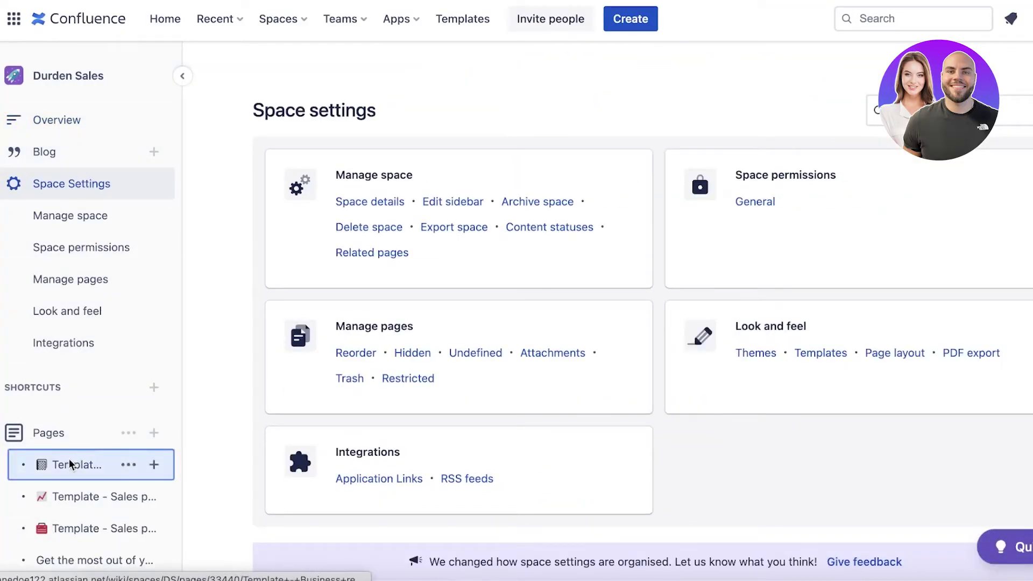
left_click(48, 81)
scroll(613, 166, "down", 10)
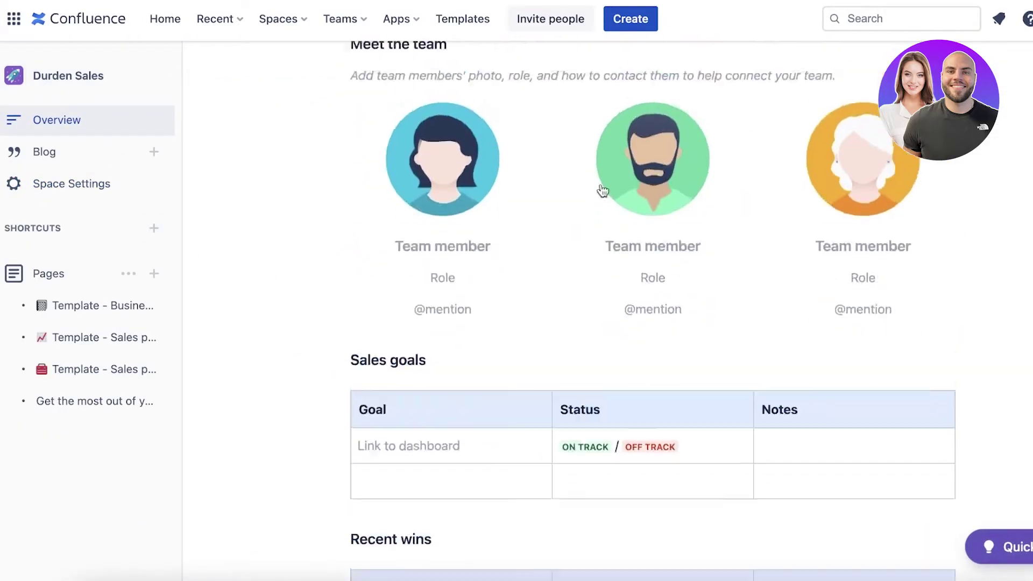
scroll(384, 218, "up", 10)
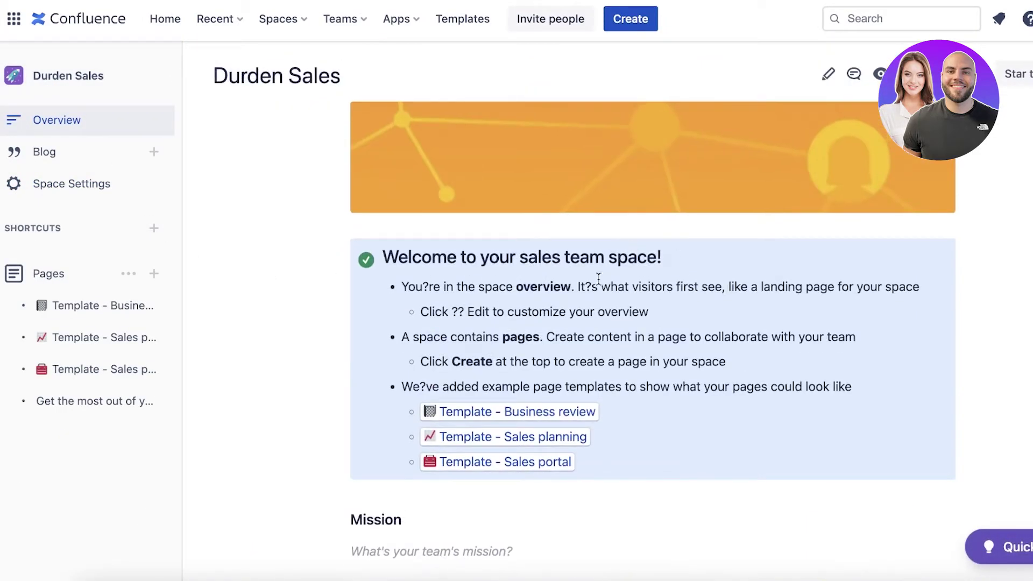
scroll(608, 425, "down", 1)
left_click_drag(802, 322, 311, 176)
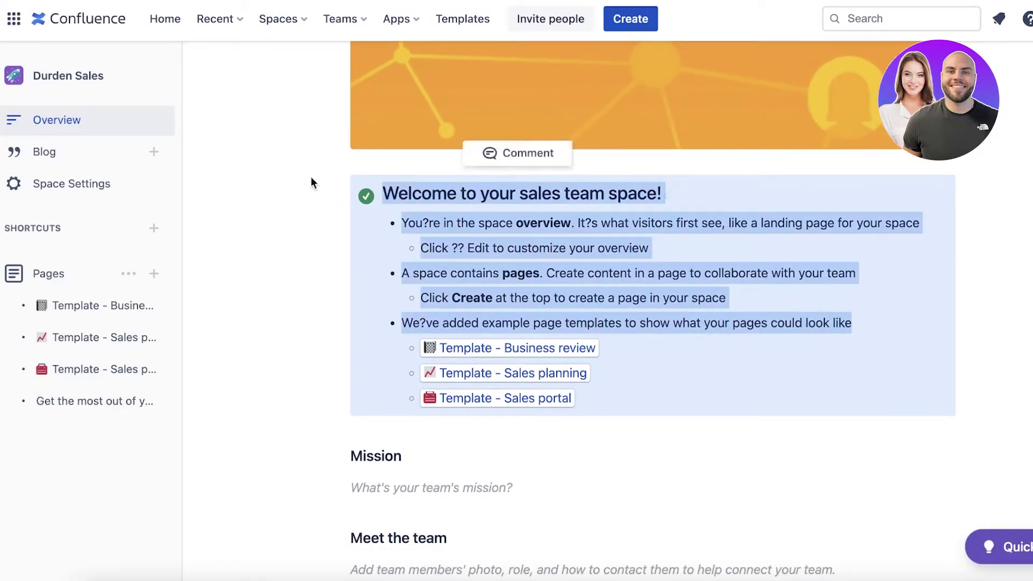
left_click(364, 178)
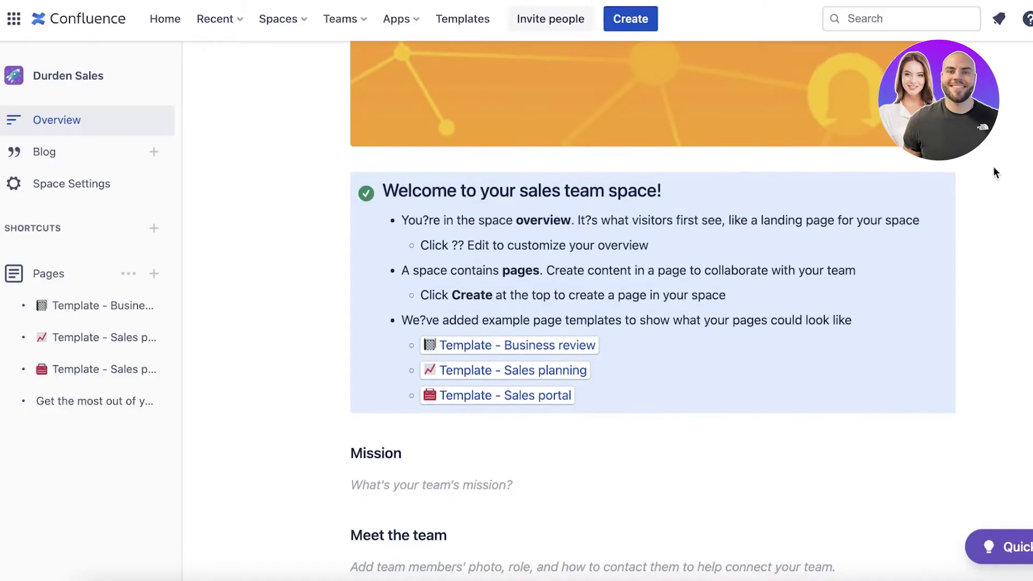
Review the Meet the team, Sales goals and Team news sections, then open the page actions menu.
scroll(592, 346, "down", 4)
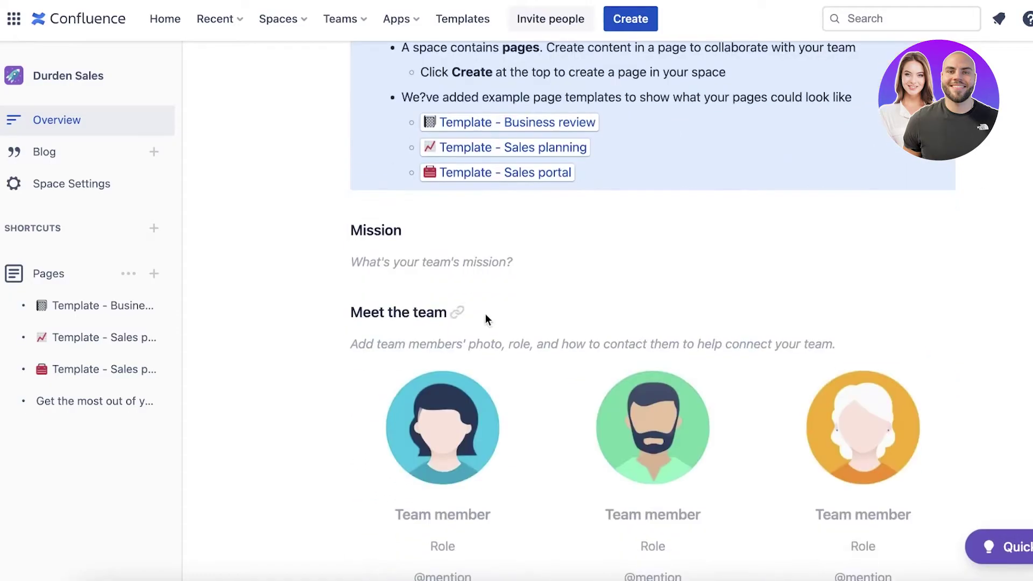
scroll(487, 318, "up", 5)
right_click(861, 311)
key("Escape")
scroll(753, 343, "down", 8)
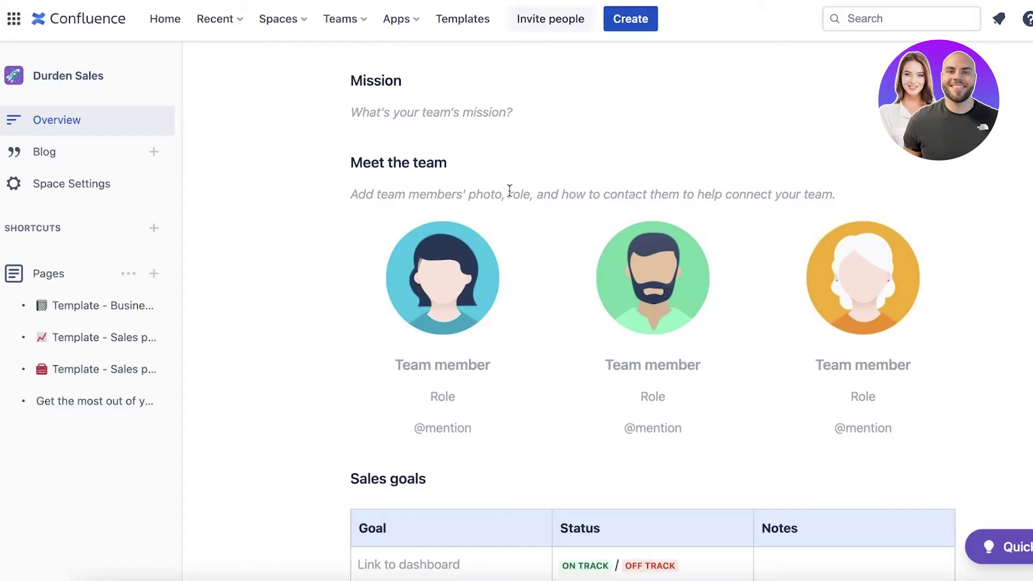
scroll(399, 351, "down", 3)
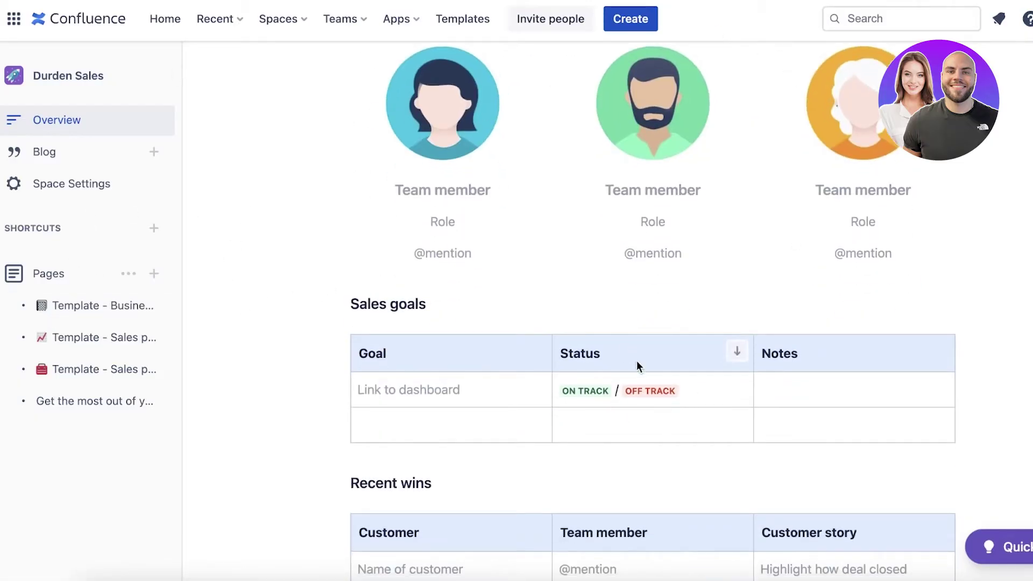
scroll(639, 366, "up", 10)
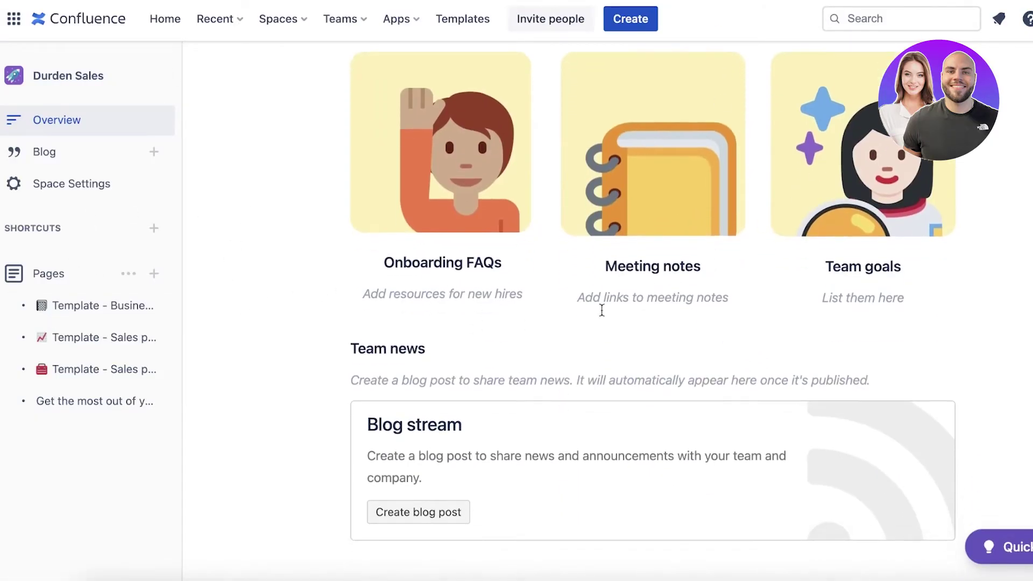
scroll(591, 293, "up", 15)
left_click(906, 74)
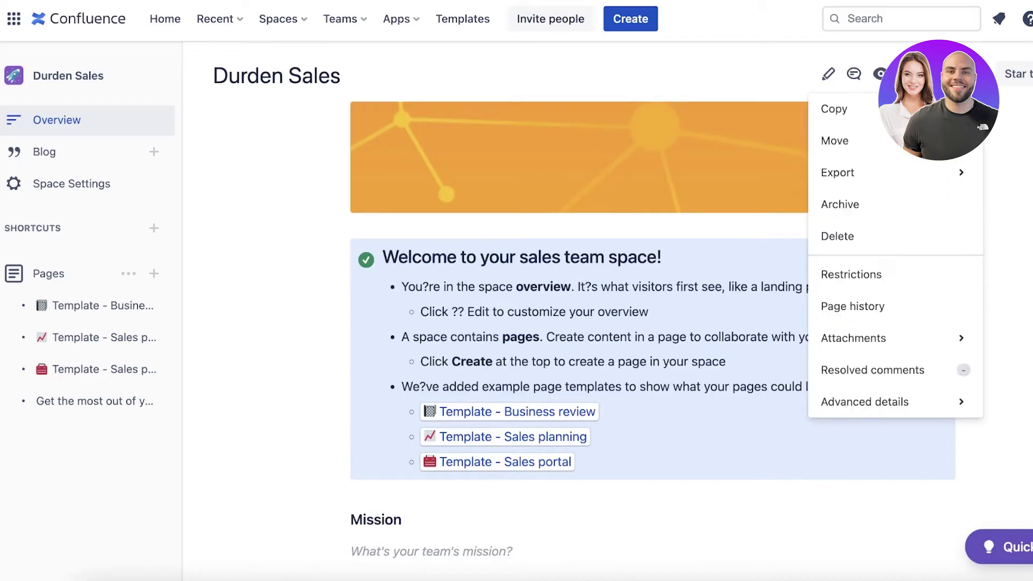
Edit the overview page, deleting the welcome panel and removing the header image.
left_click(834, 73)
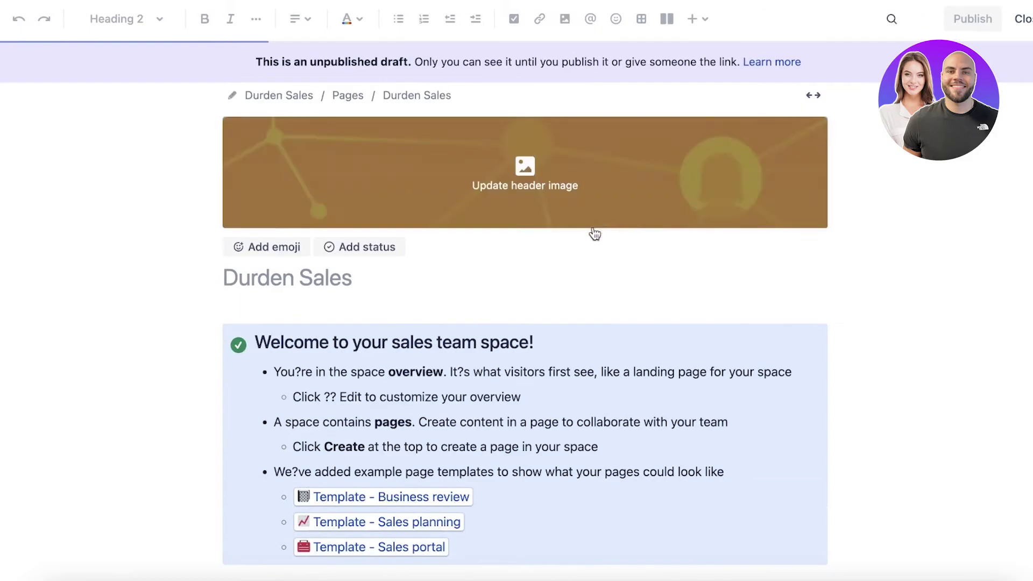
scroll(602, 181, "down", 6)
scroll(618, 164, "up", 4)
left_click(559, 243)
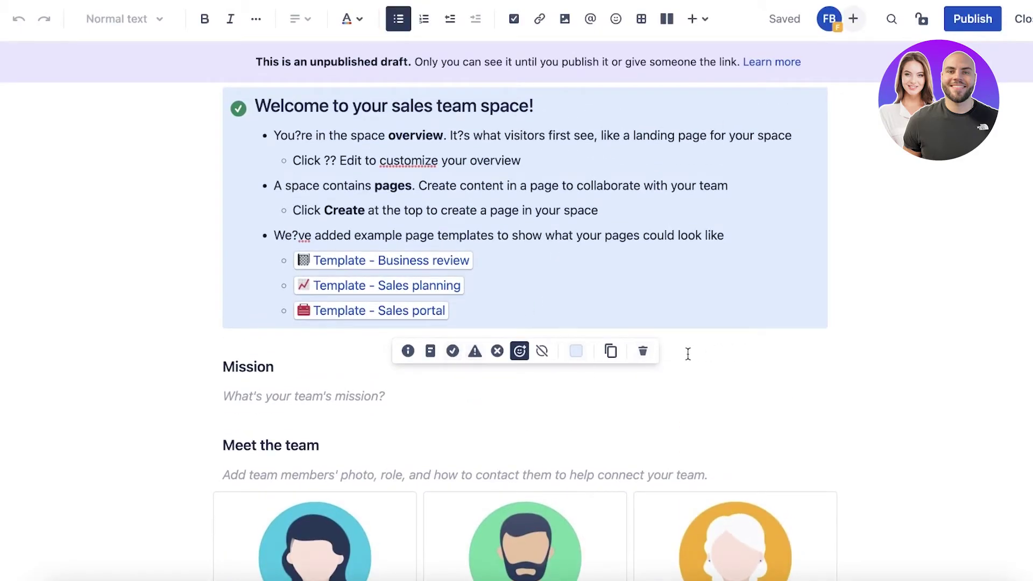
left_click(643, 351)
scroll(625, 288, "up", 5)
left_click(525, 196)
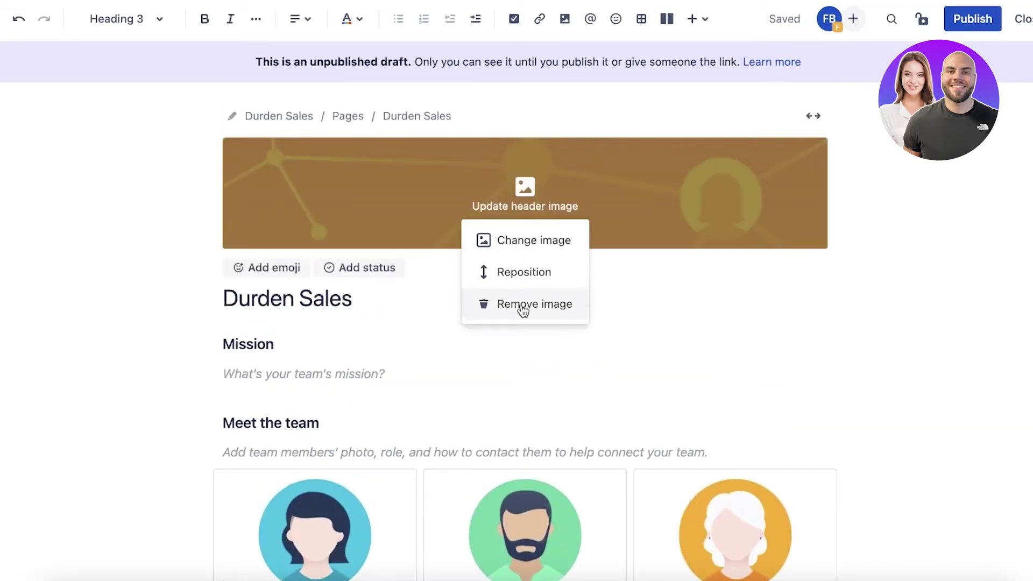
left_click(518, 305)
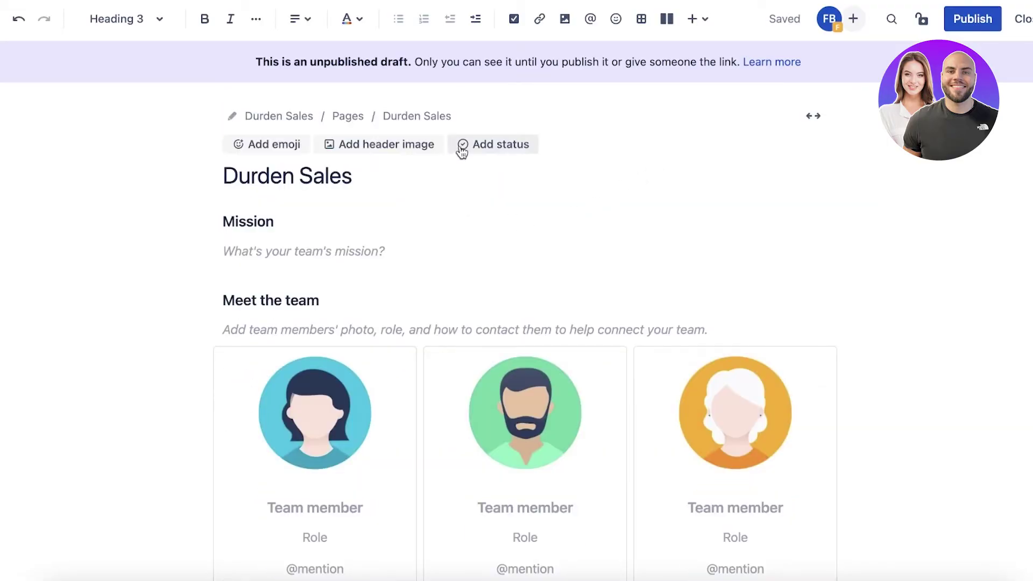
Replace the Mission placeholder with 'Focusing on selling new summer collection.'.
scroll(385, 292, "down", 8)
scroll(391, 273, "up", 8)
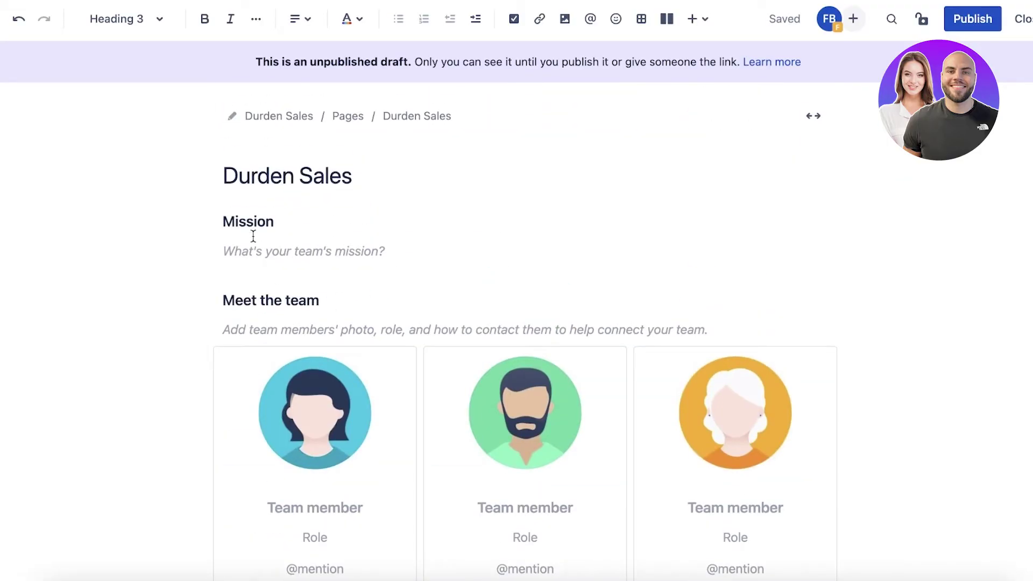
left_click(250, 251)
left_click(251, 250)
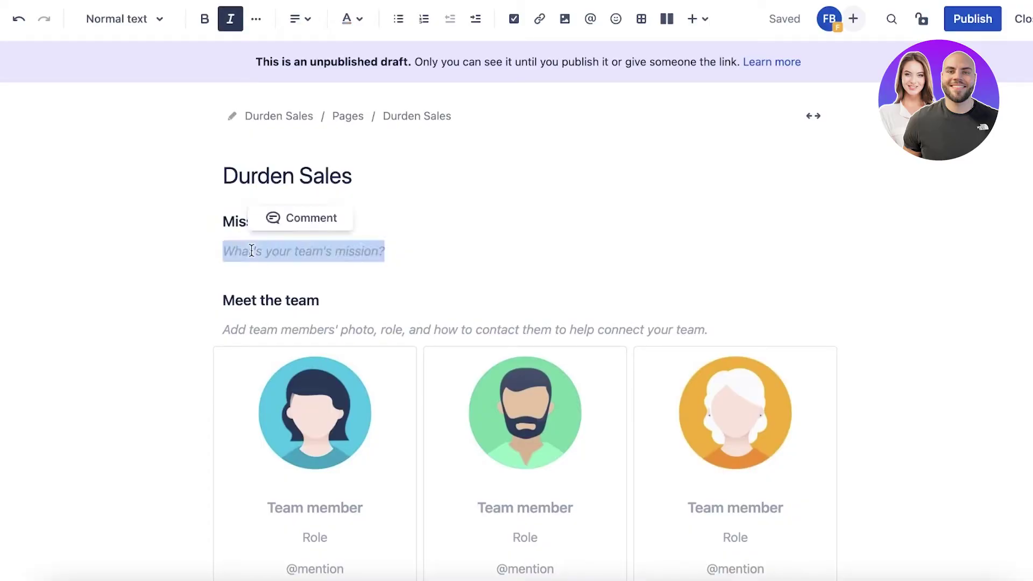
type("Focusing on selling new summer collection.")
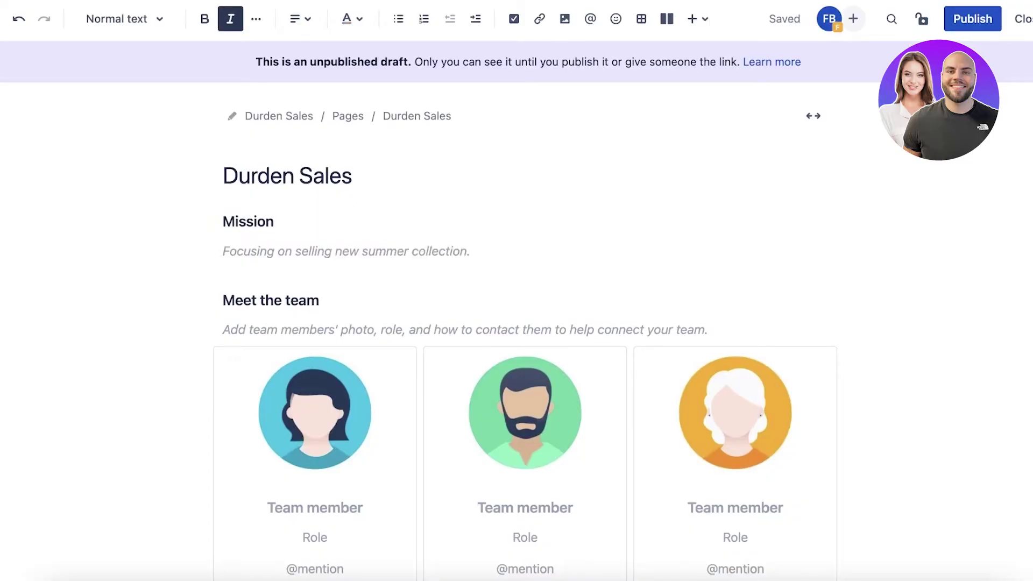
scroll(235, 330, "down", 1)
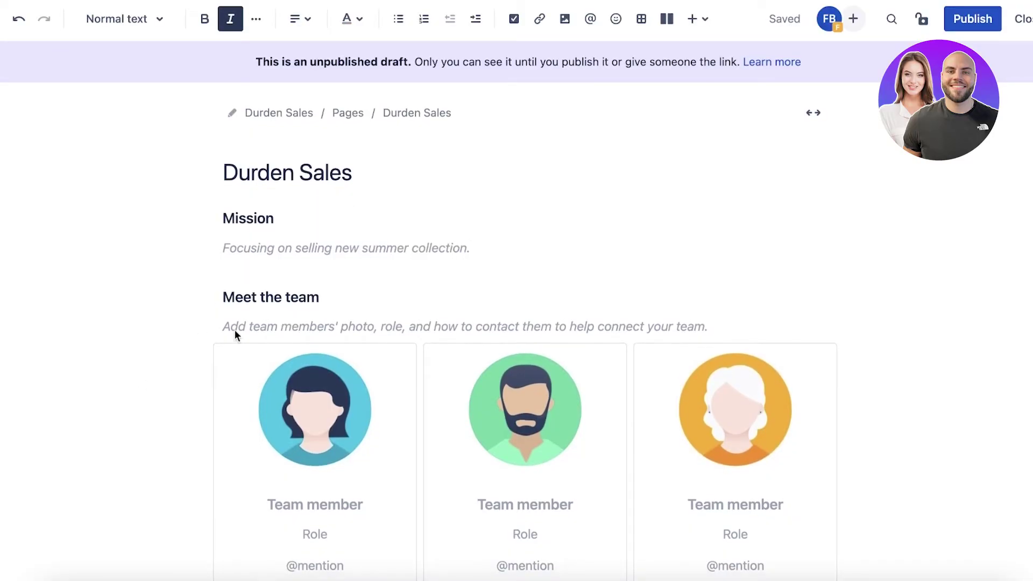
triple_click(286, 318)
left_click(455, 228)
scroll(412, 267, "down", 5)
scroll(412, 267, "up", 5)
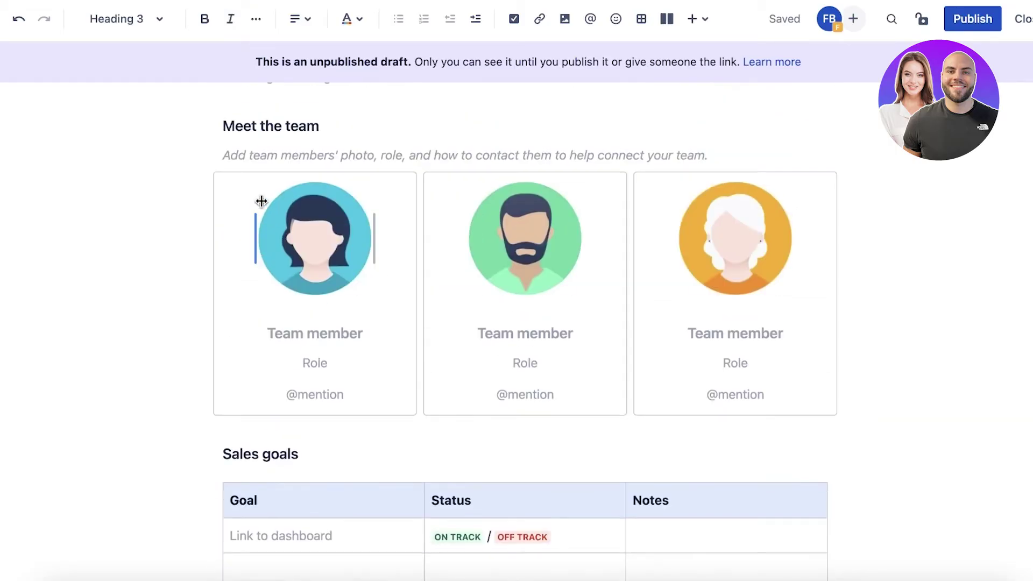
Delete the three-column layout holding the team member cards.
scroll(318, 229, "down", 4)
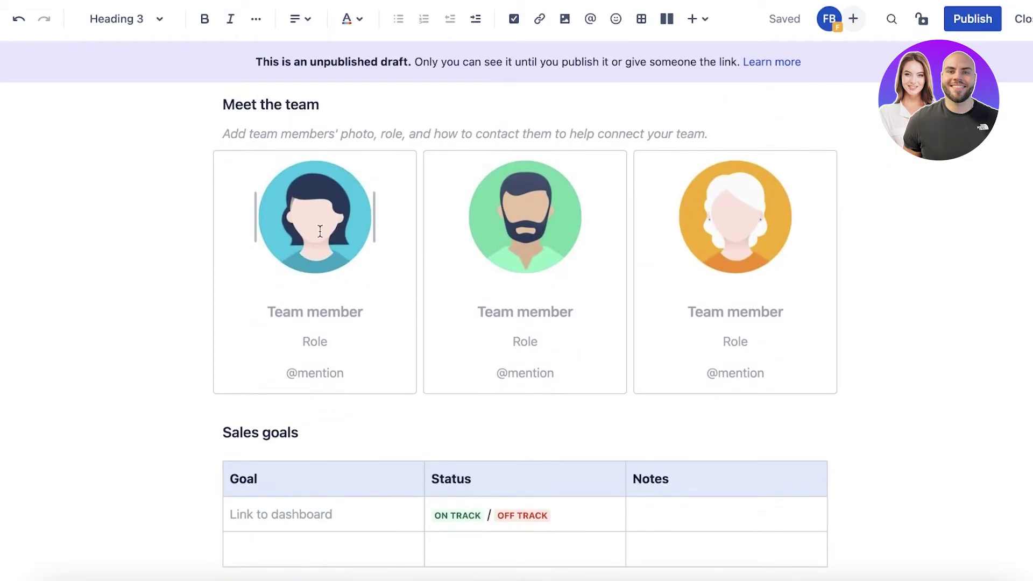
left_click(332, 229)
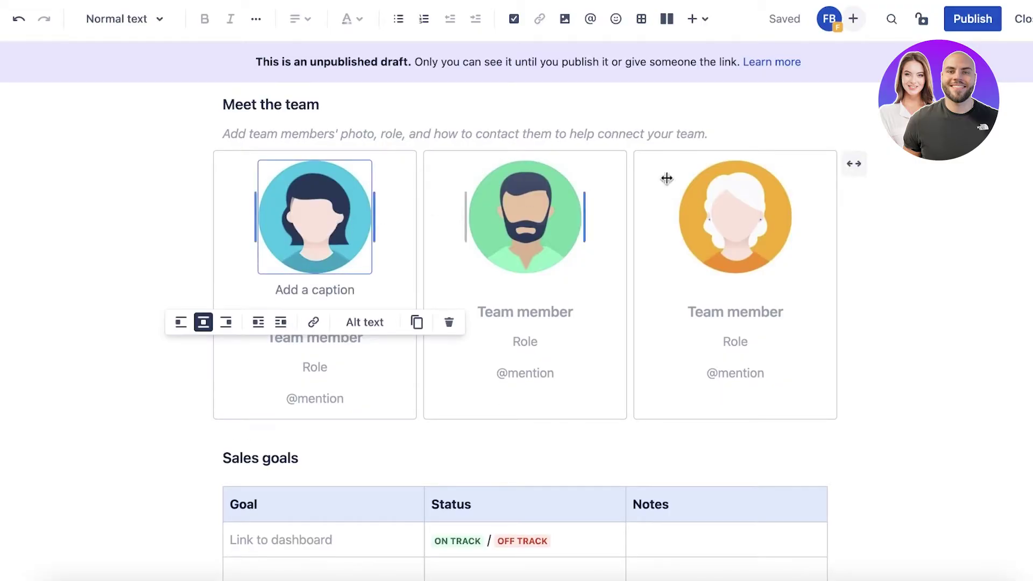
left_click(875, 172)
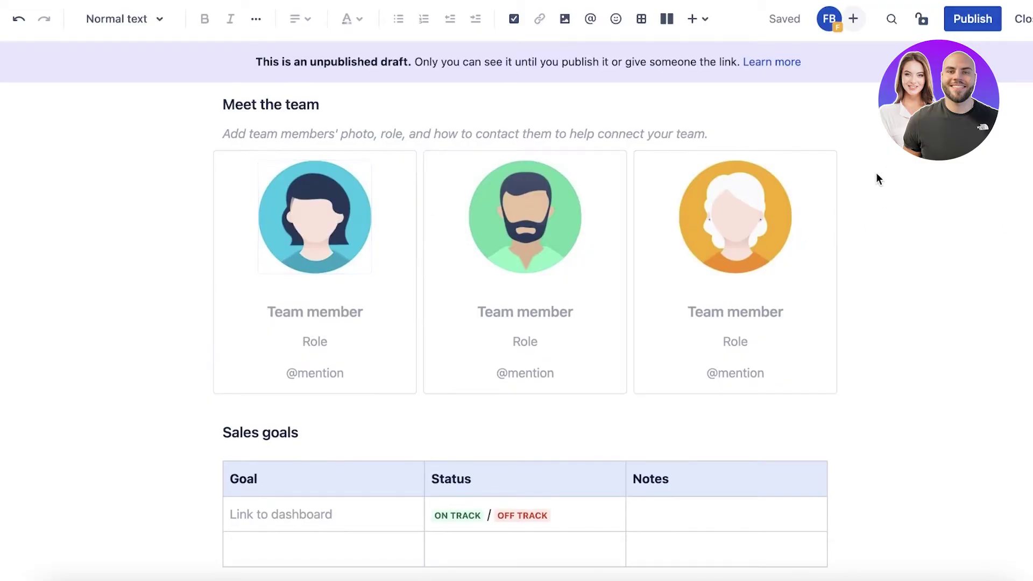
left_click(807, 161)
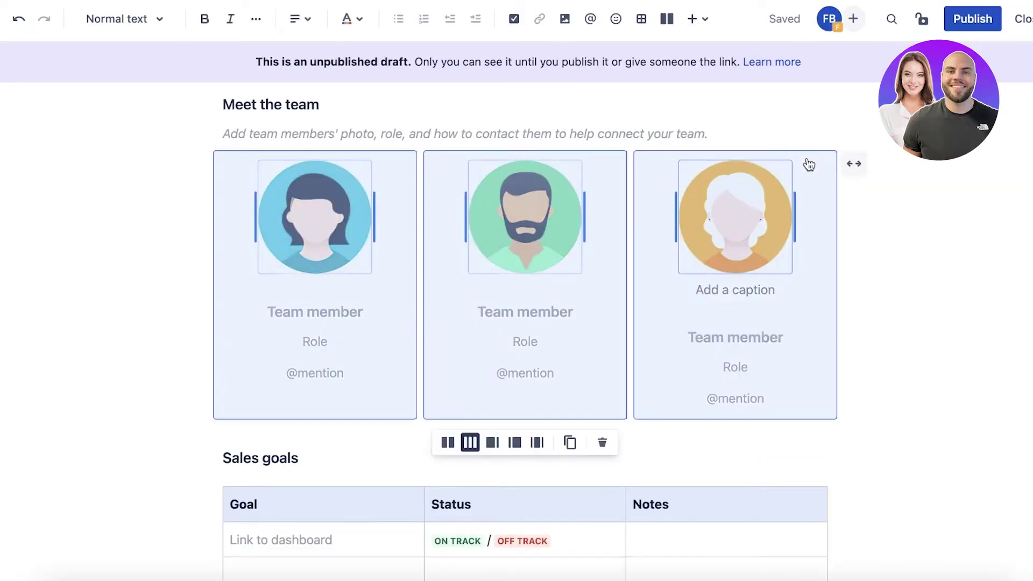
left_click(602, 443)
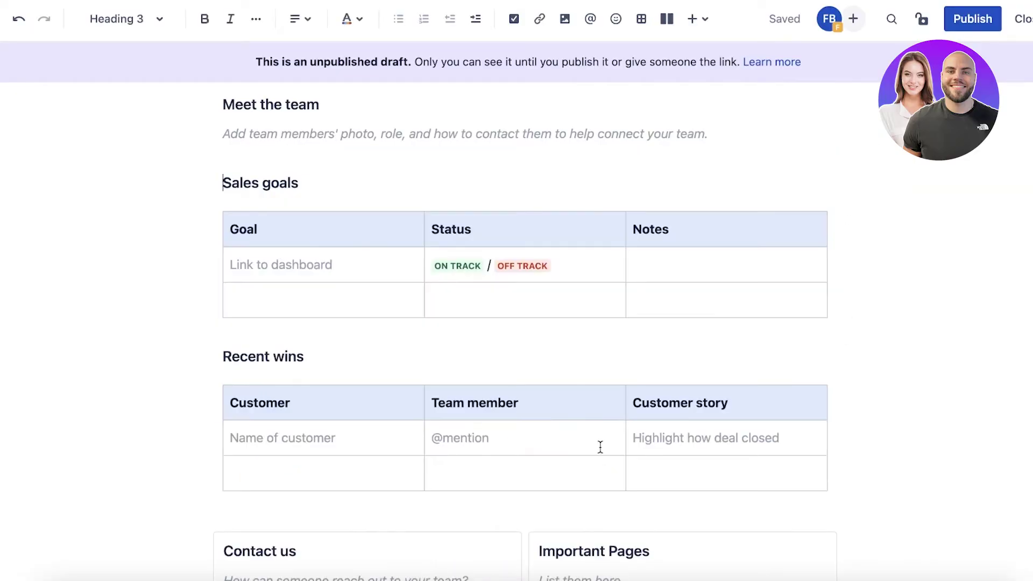
Delete the Meet the team heading and its description line.
left_click(391, 135)
double_click(391, 135)
triple_click(391, 135)
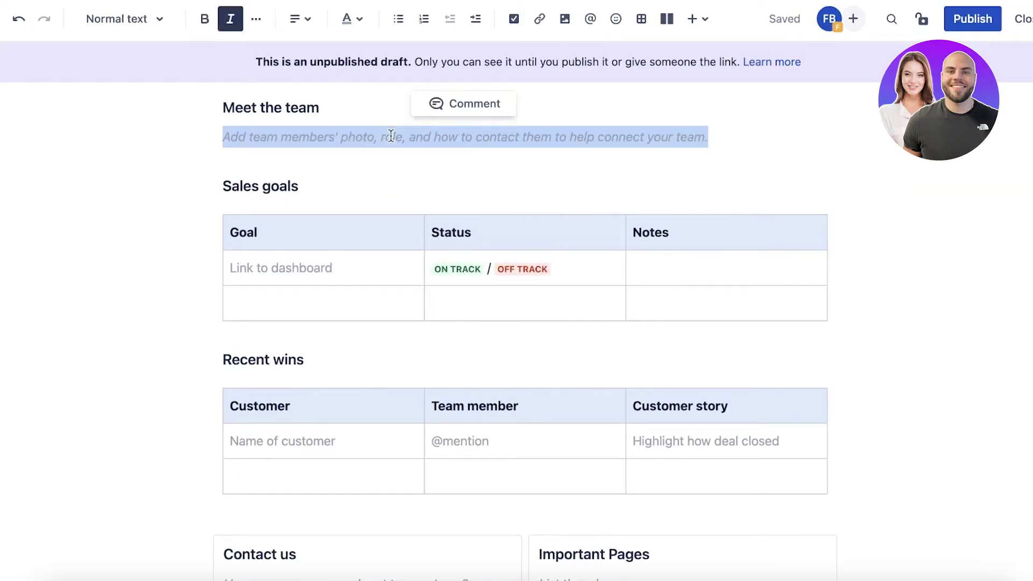
left_click(295, 103)
triple_click(294, 103)
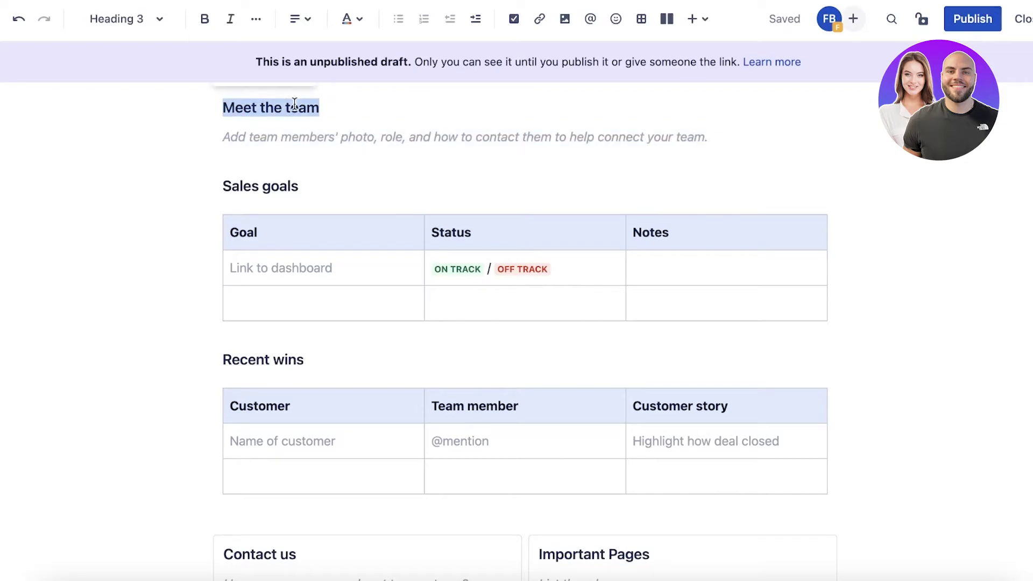
key("BackSpace")
key("BackSpace")
key("BackSpace")
Remove the leftover empty line below the Mission text.
scroll(198, 202, "up", 5)
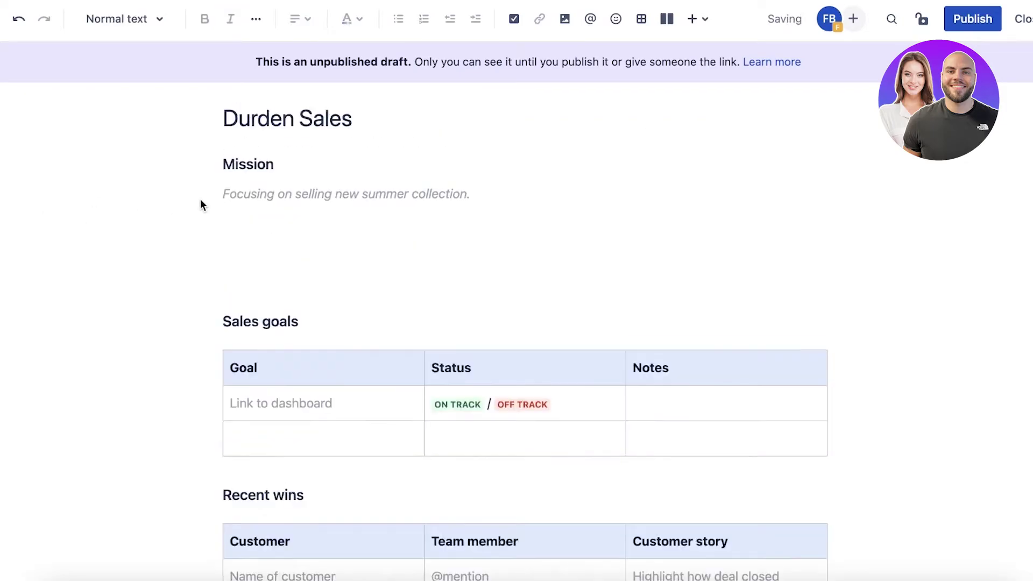
left_click(221, 305)
key("BackSpace")
key("BackSpace")
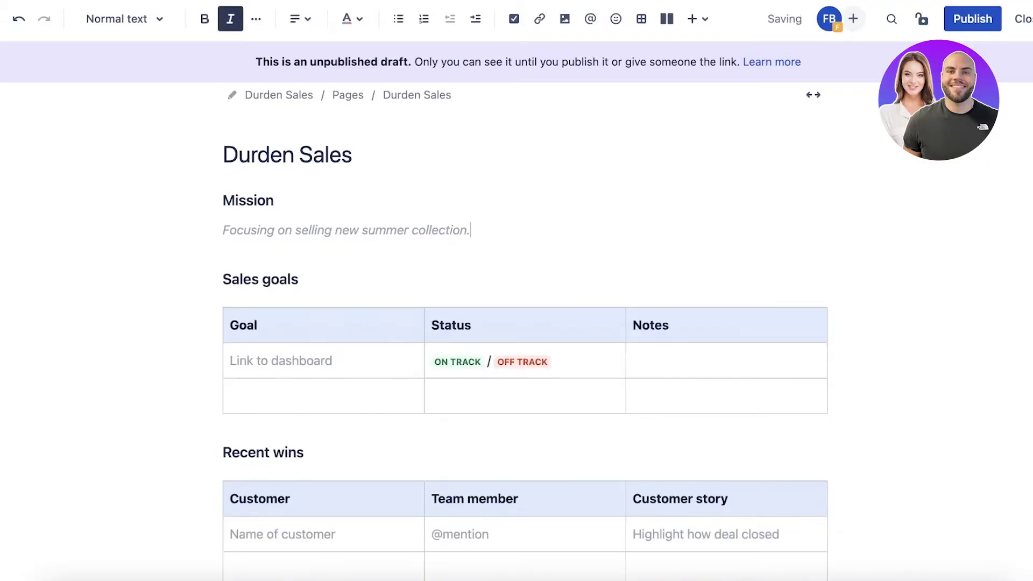
Inspect the Sales goals table's layout options and the Link to dashboard cell's menu.
left_click(290, 355)
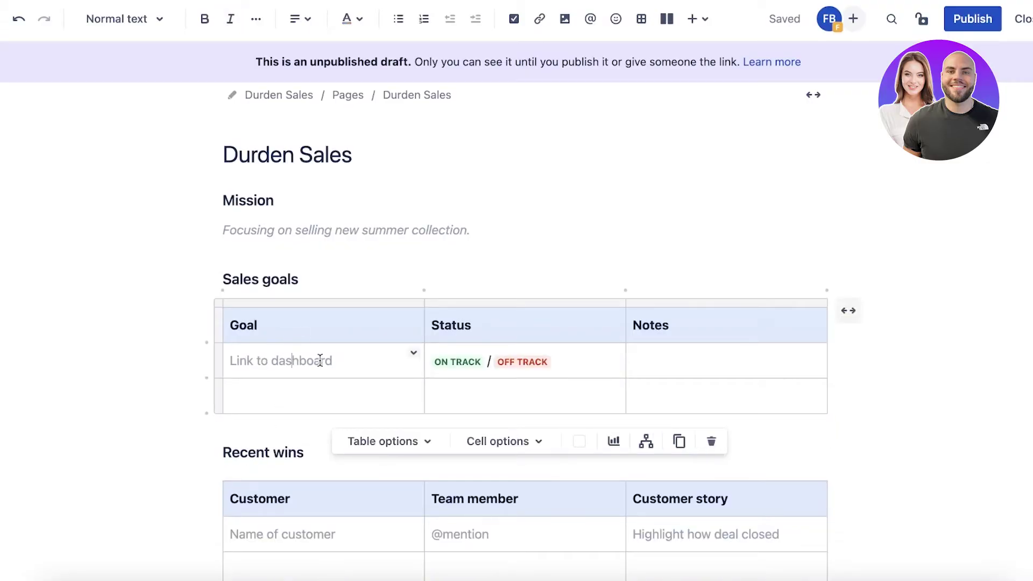
left_click(411, 426)
left_click(362, 364)
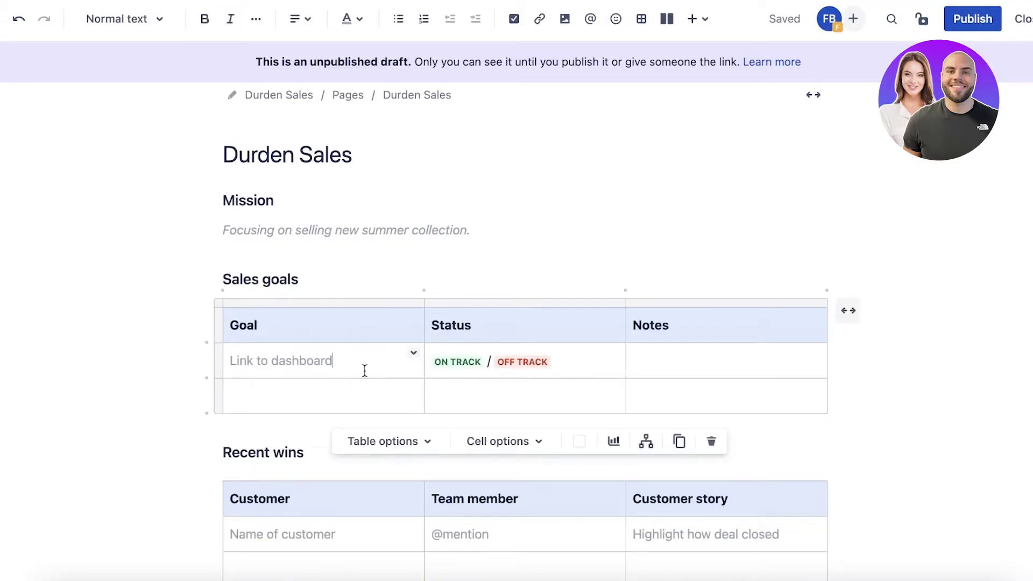
left_click(364, 444)
left_click(401, 353)
left_click(413, 350)
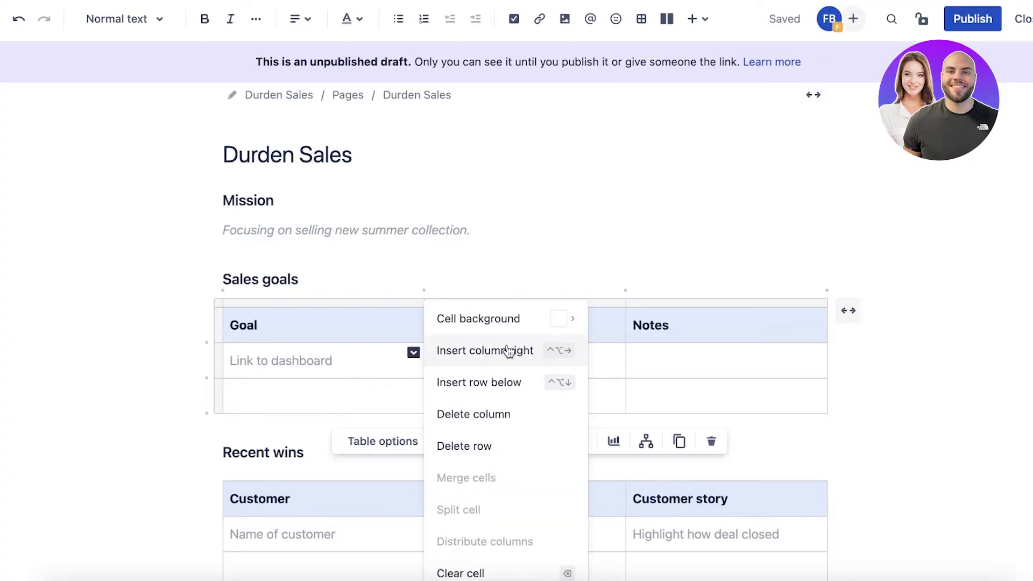
scroll(346, 242, "down", 8)
scroll(548, 189, "up", 7)
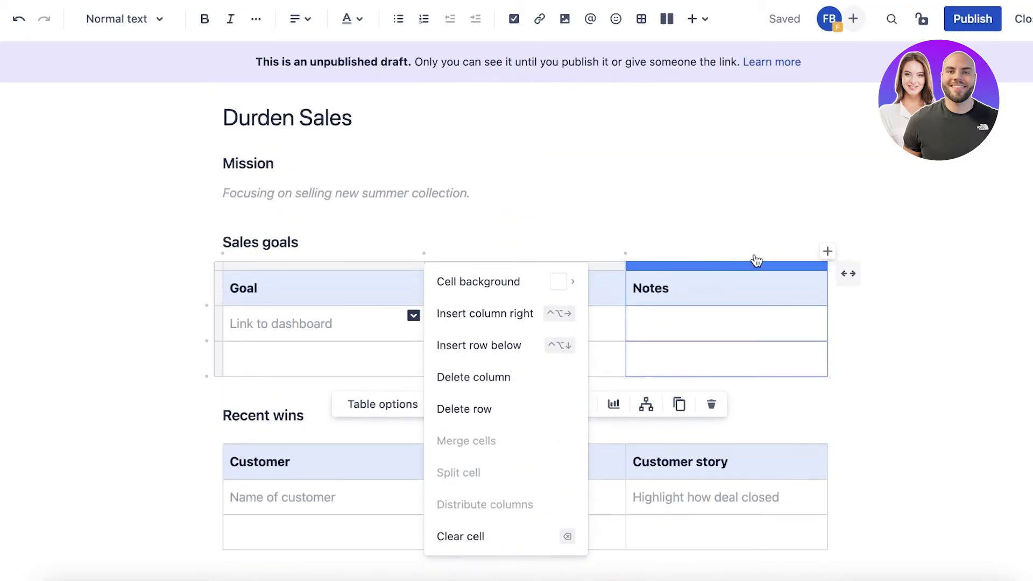
left_click(744, 255)
left_click(634, 229)
Check the OFF TRACK and ON TRACK status settings in the goal's Status cell.
left_click(491, 324)
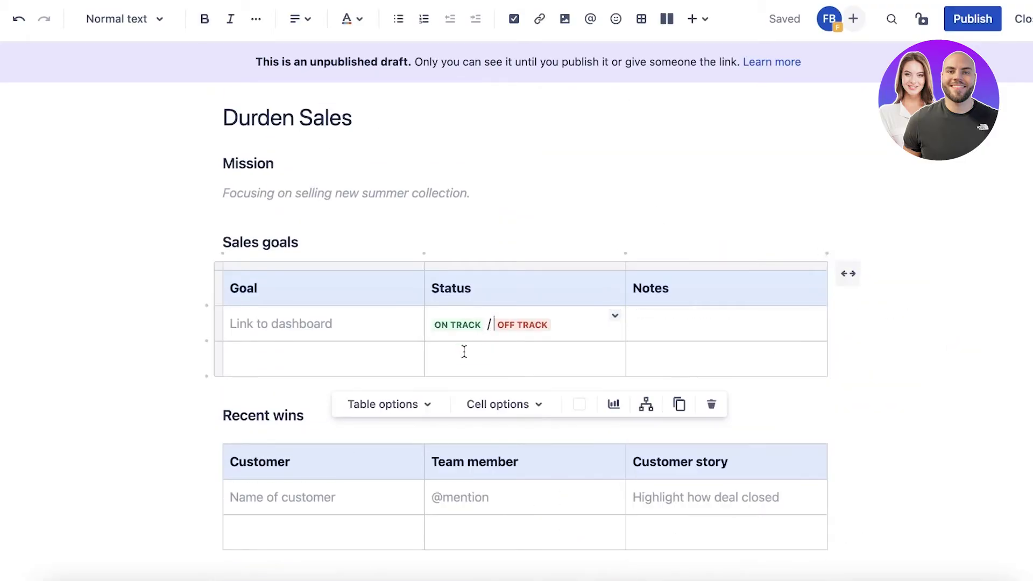
left_click(515, 334)
left_click(457, 326)
left_click(586, 206)
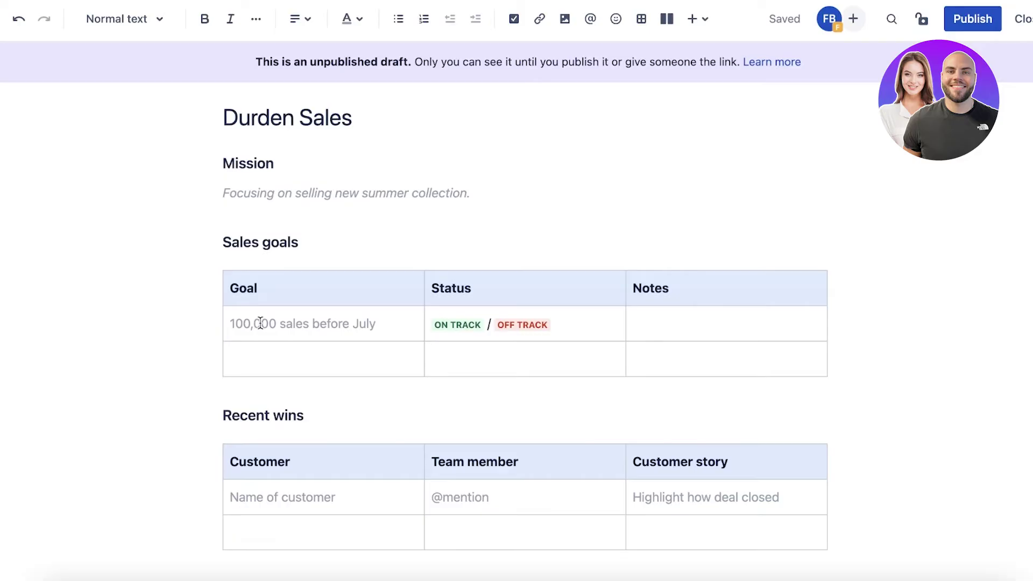
scroll(544, 354, "down", 8)
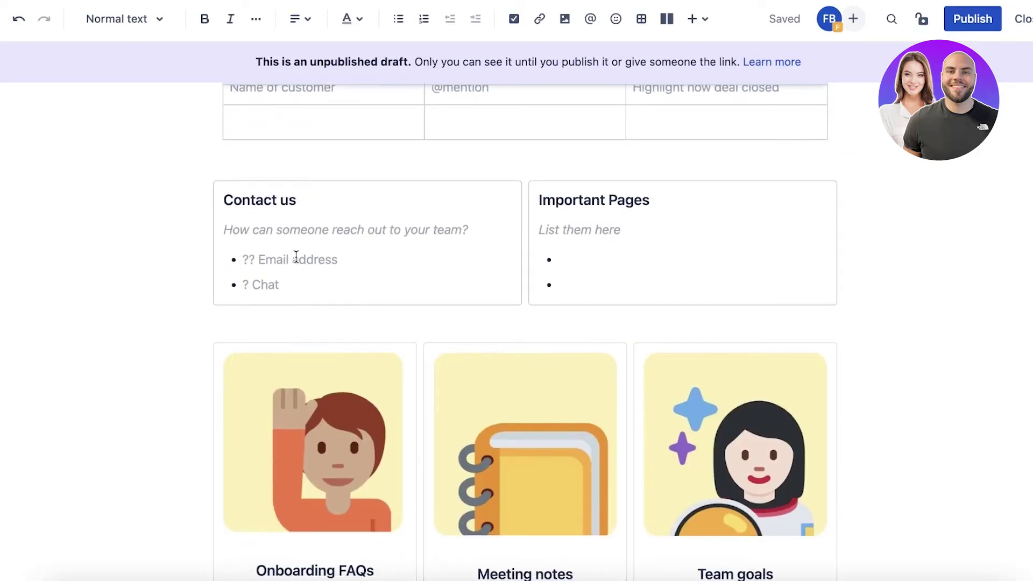
Delete the Recent wins table and its heading.
scroll(297, 259, "up", 3)
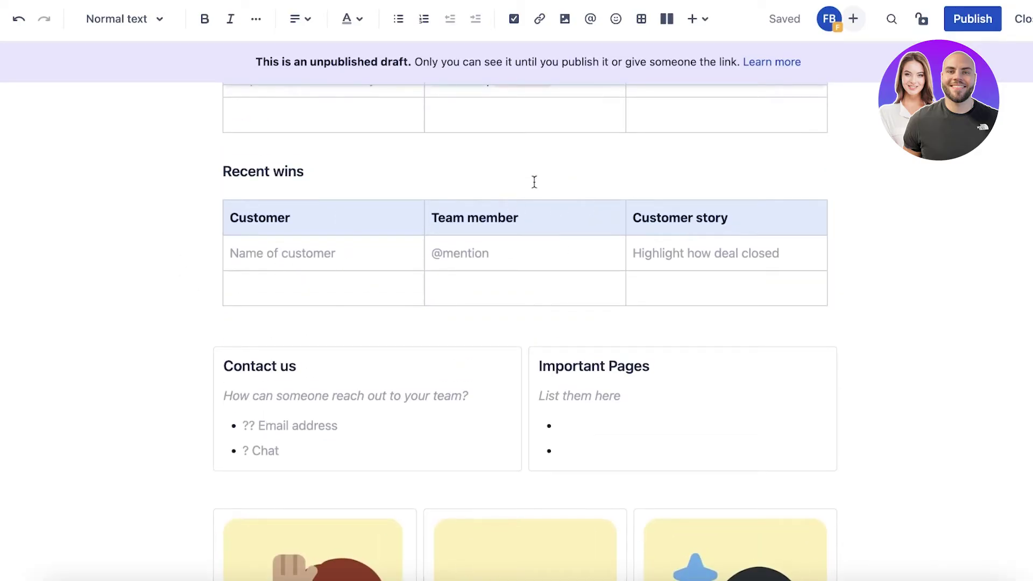
left_click(854, 203)
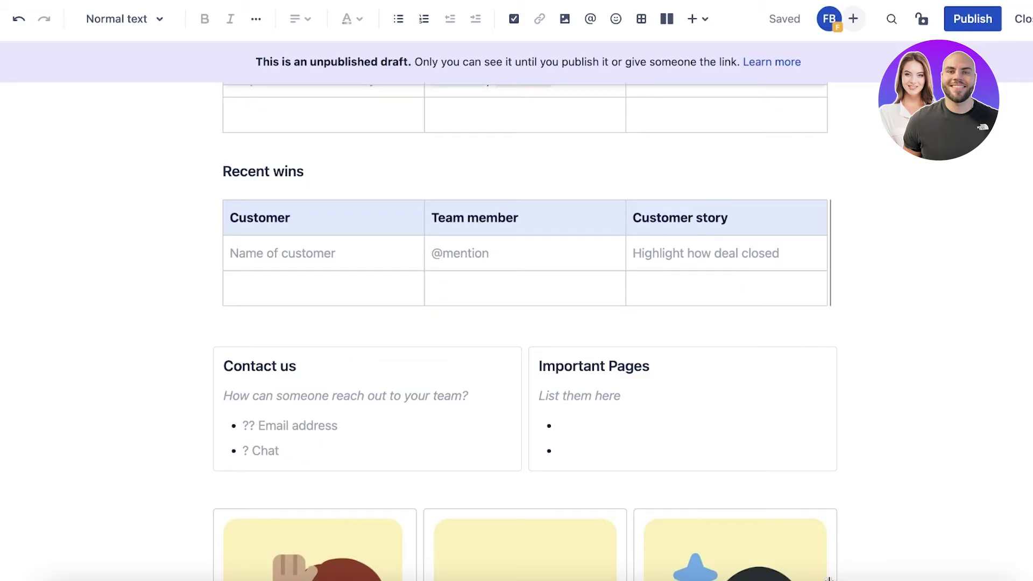
left_click(699, 298)
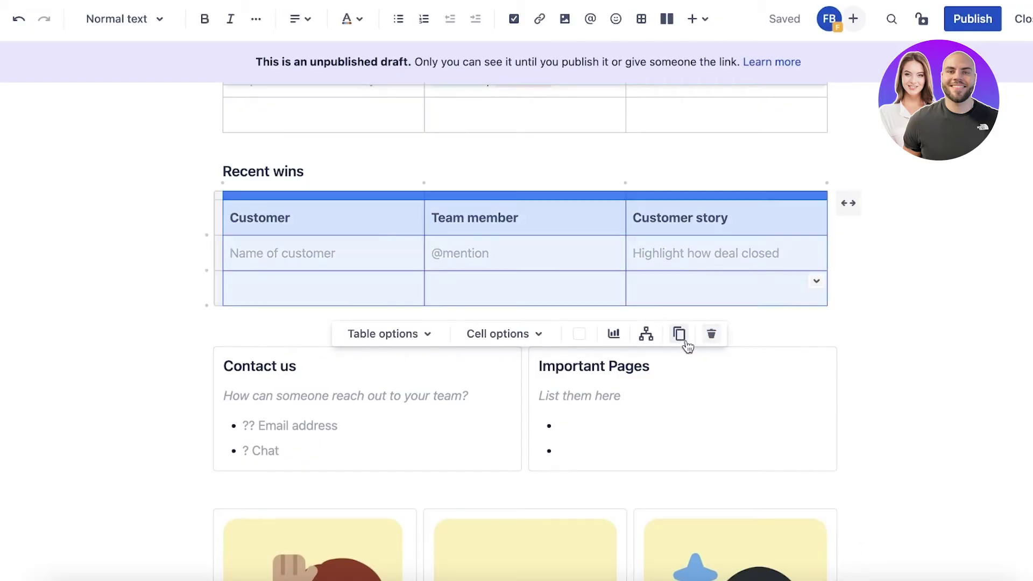
left_click(711, 334)
left_click(281, 171)
left_click_drag(305, 171, 223, 171)
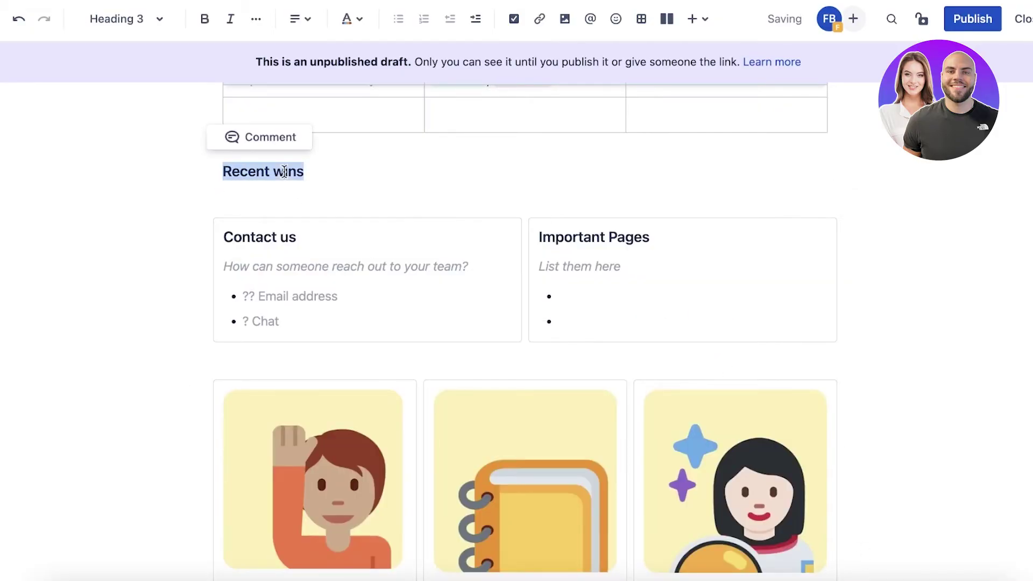
key("BackSpace")
Try wide, full and normal widths and sidebar and three-column layouts on the Contact us columns.
left_click(272, 357)
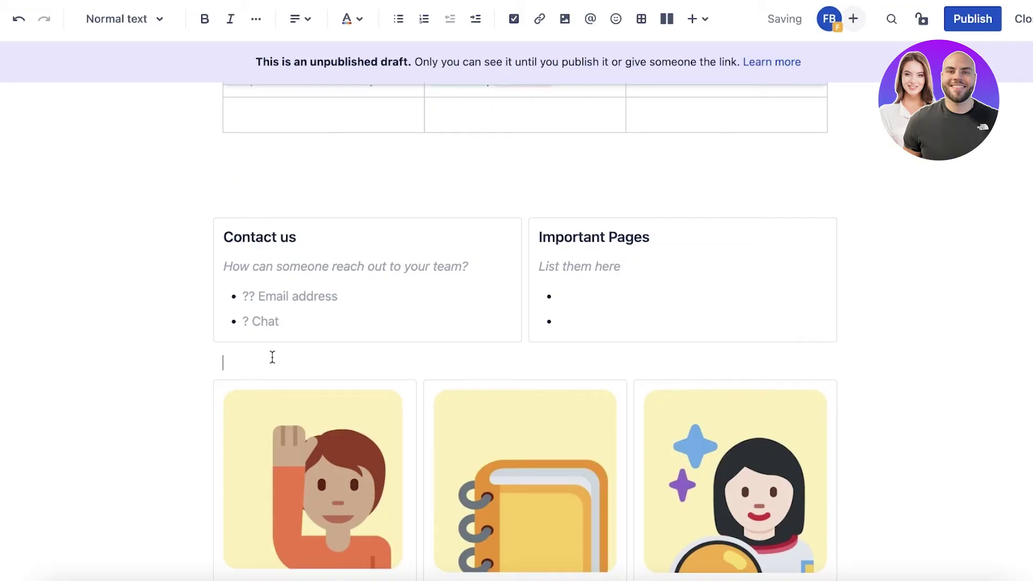
left_click(315, 253)
left_click(481, 241)
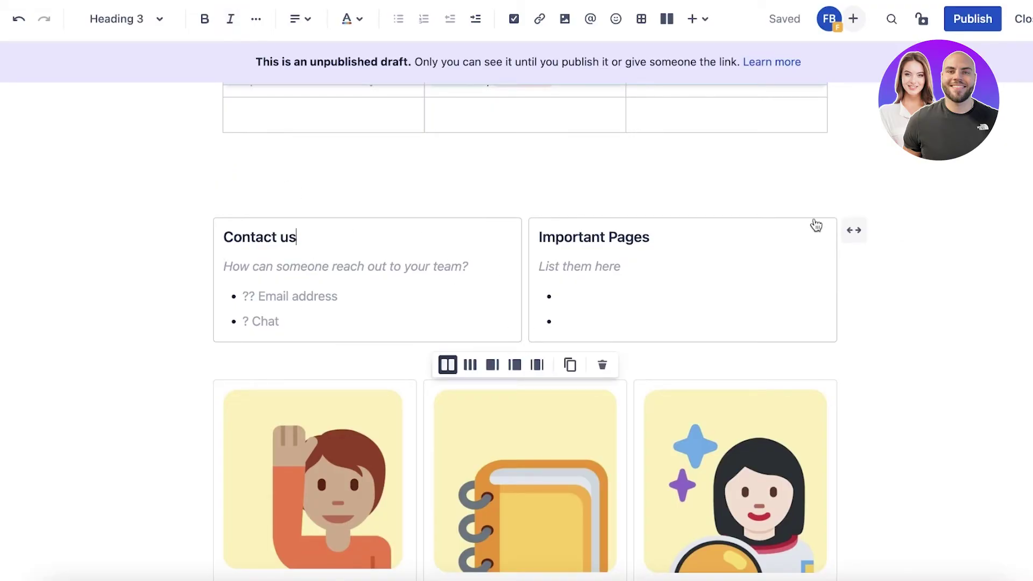
left_click(854, 230)
left_click(964, 231)
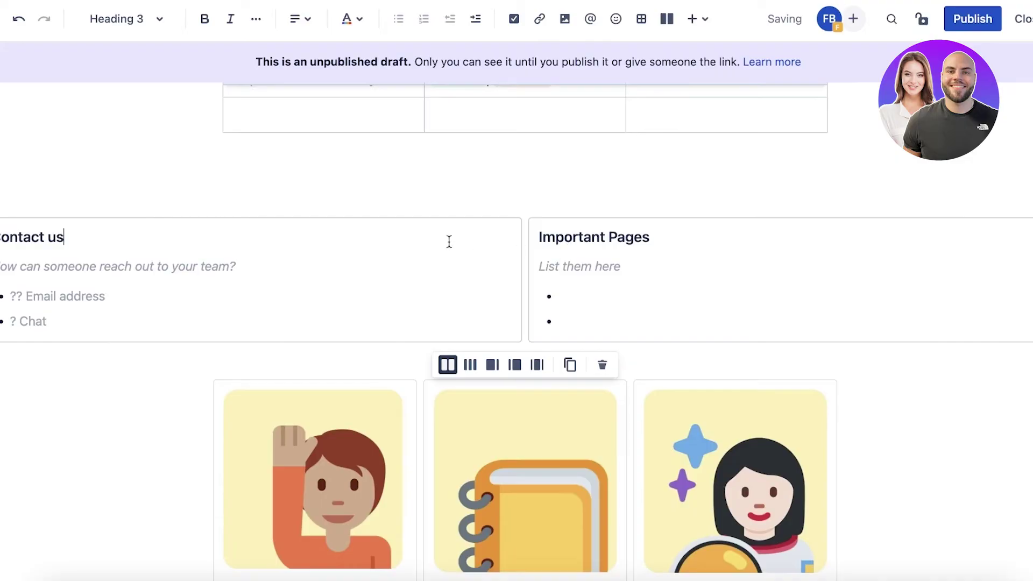
left_click(1028, 230)
left_click(418, 267)
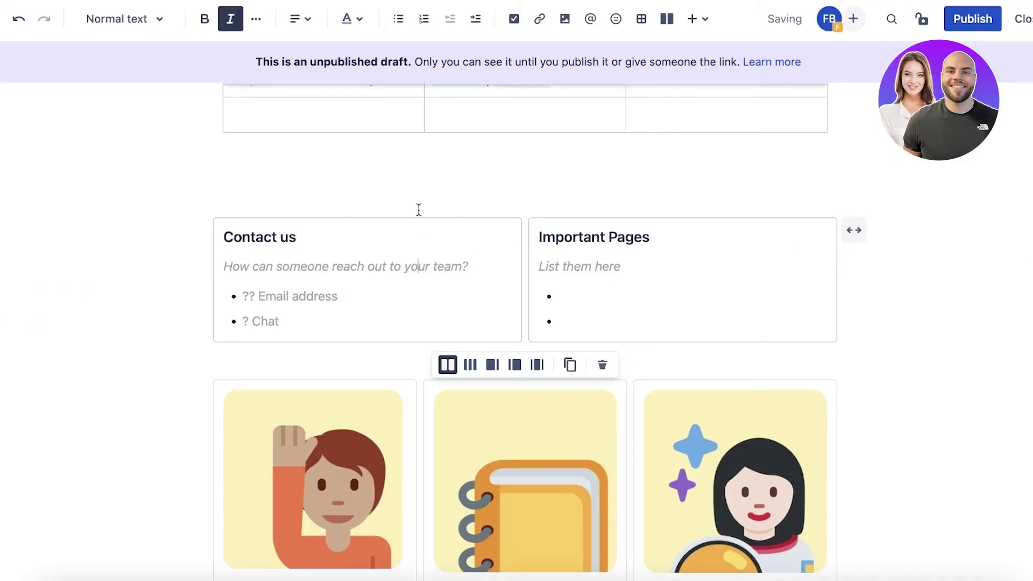
left_click(514, 365)
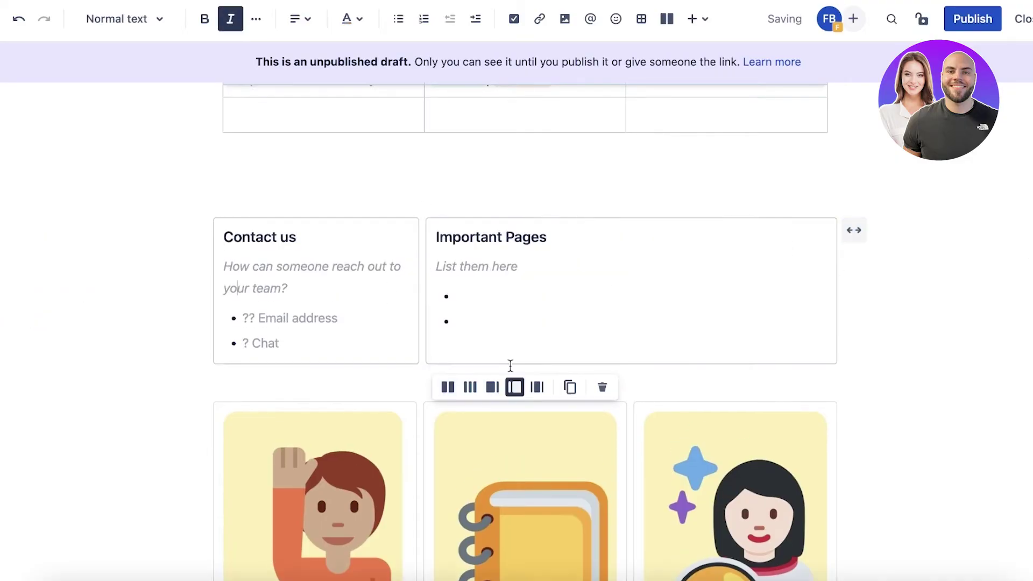
left_click(534, 394)
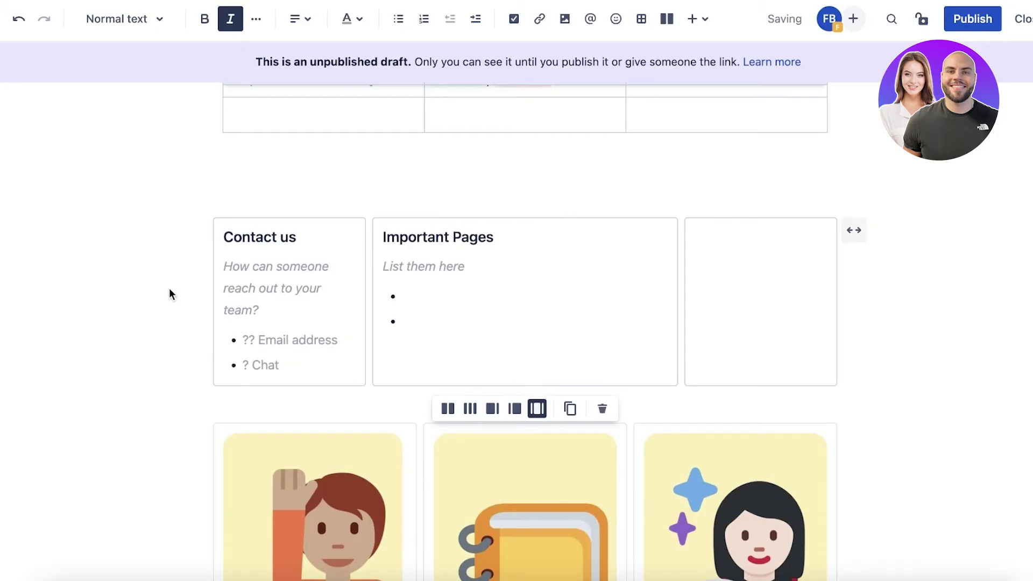
Clear the Contact us text and delete the Contact us / Important Pages layout.
left_click_drag(226, 202, 338, 340)
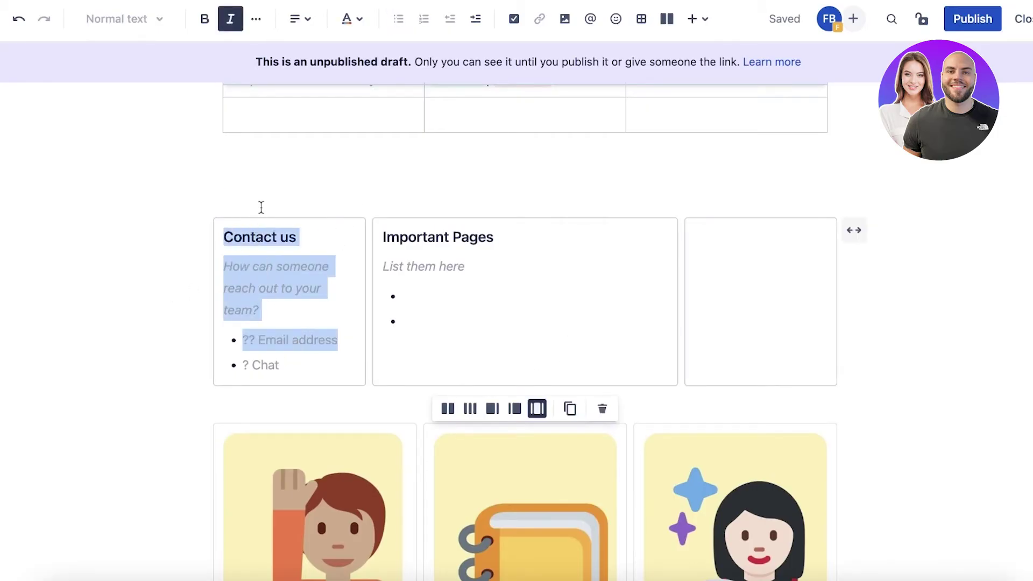
key("BackSpace")
left_click_drag(285, 240, 182, 244)
key("BackSpace")
key("BackSpace")
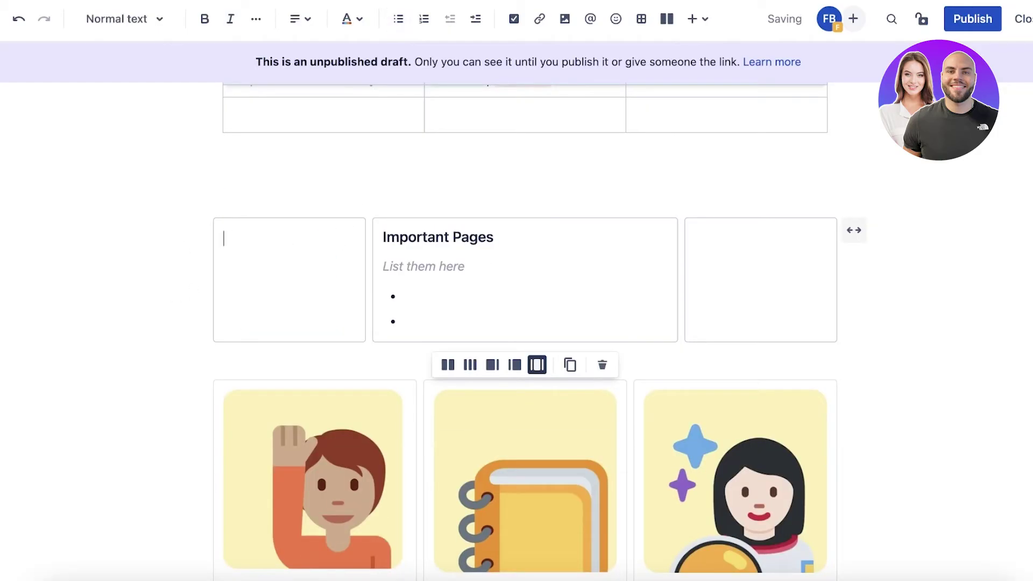
right_click(312, 275)
key("Escape")
left_click(602, 365)
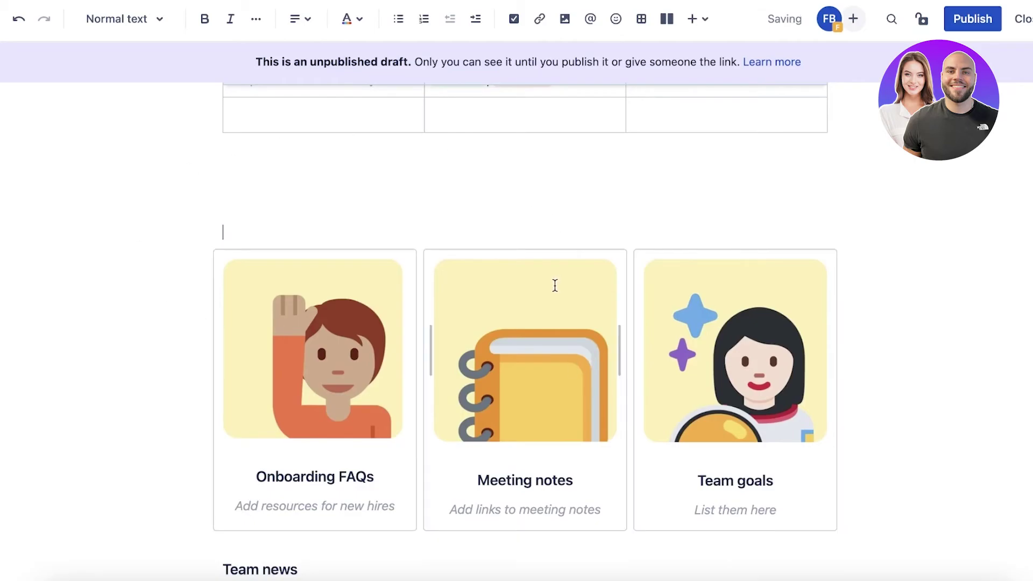
Review the Mission, Sales goals and resource cards, then publish the Durden Sales overview.
scroll(547, 285, "down", 3)
scroll(544, 212, "up", 3)
left_click_drag(398, 508, 225, 258)
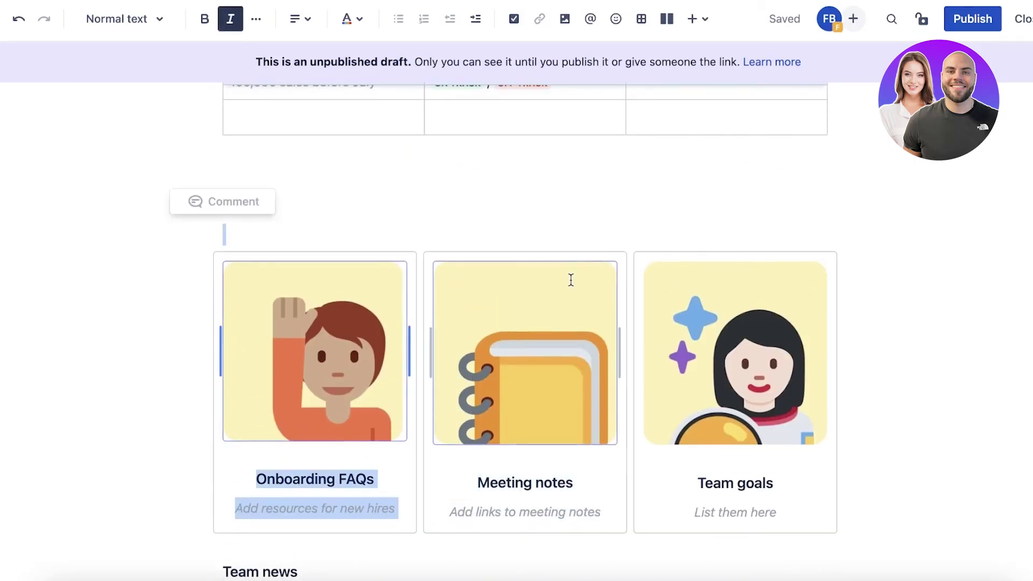
scroll(207, 261, "down", 5)
left_click(135, 245)
scroll(362, 263, "up", 8)
scroll(352, 248, "down", 5)
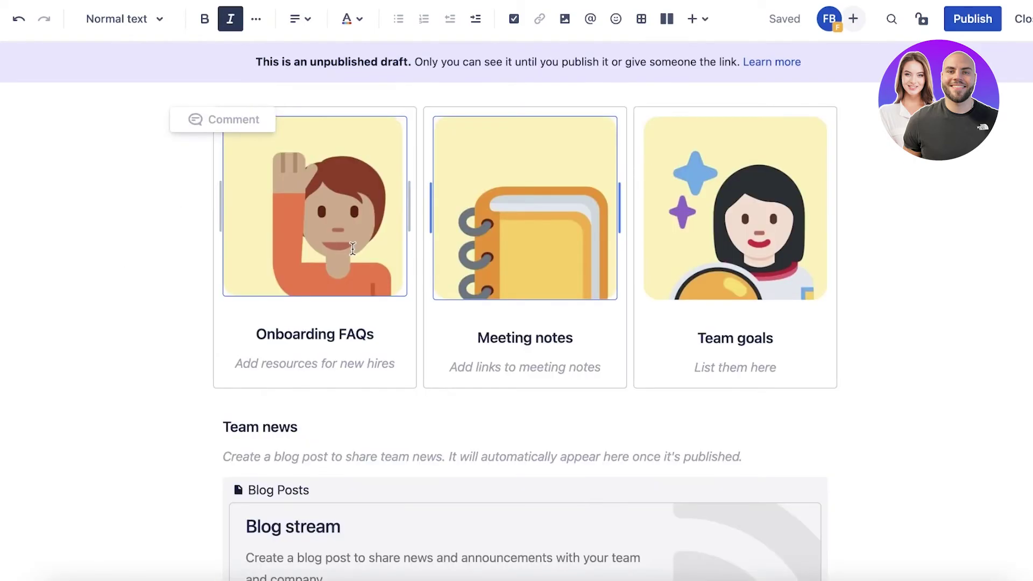
scroll(392, 350, "down", 3)
scroll(369, 276, "up", 10)
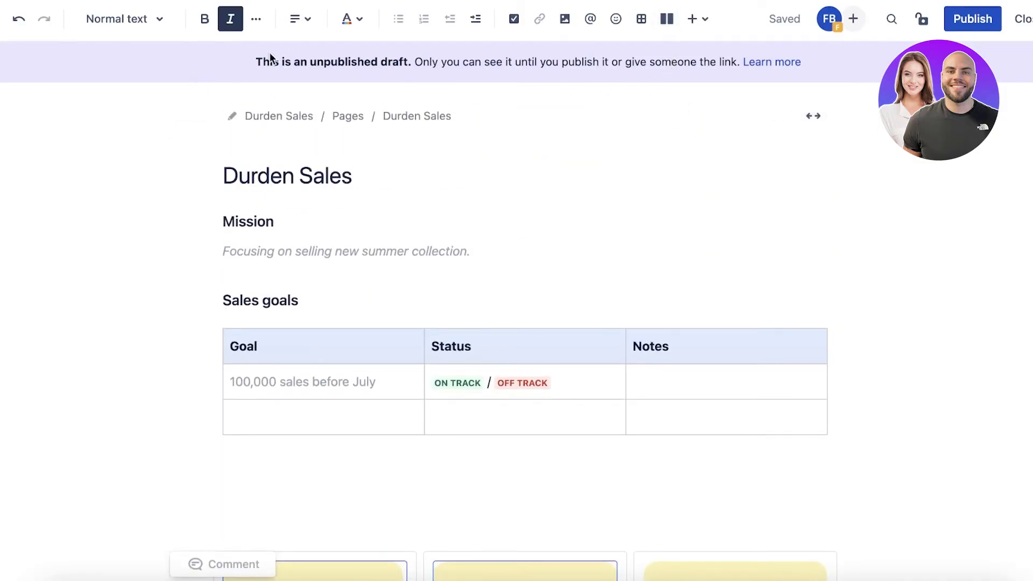
left_click(982, 17)
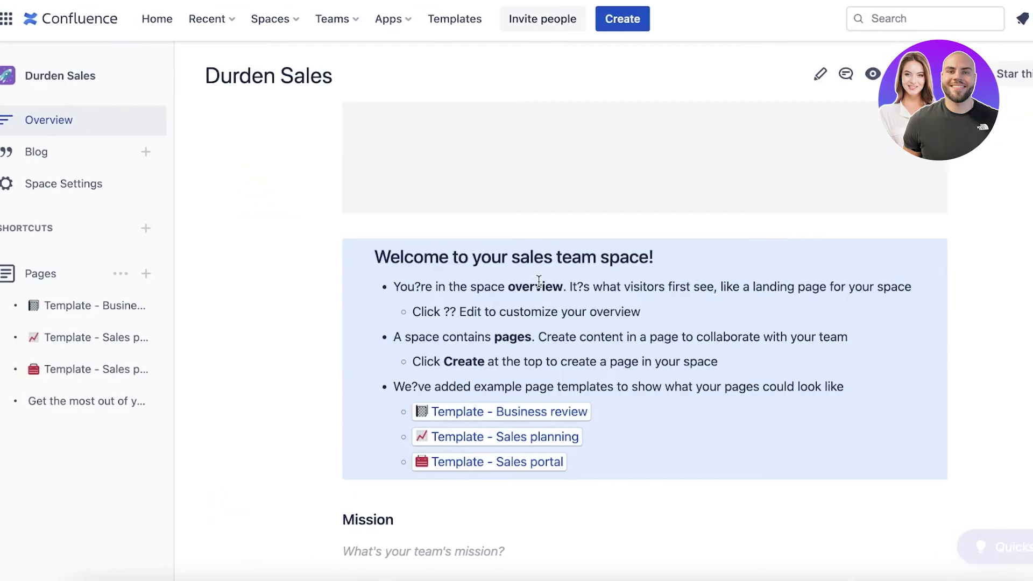
scroll(538, 281, "down", 10)
scroll(411, 212, "up", 5)
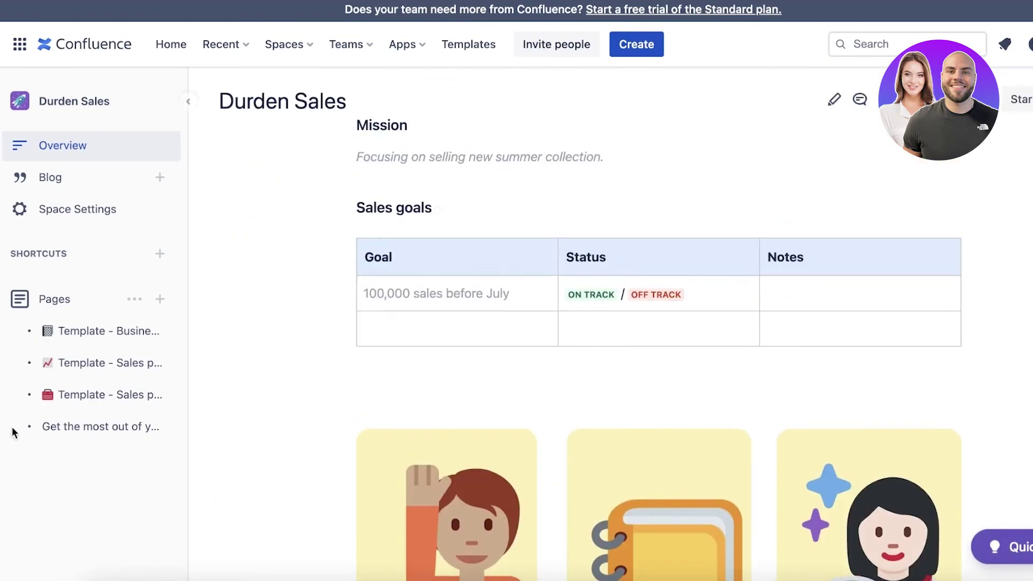
Open the 'Template - Business review' page and scroll through it.
left_click(76, 338)
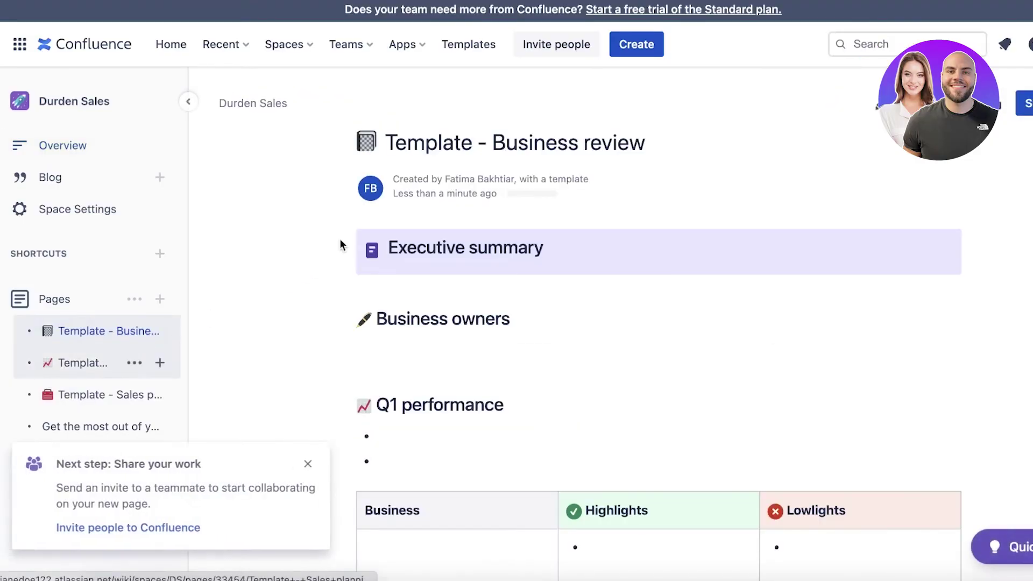
scroll(383, 239, "down", 10)
scroll(459, 166, "up", 10)
scroll(576, 498, "down", 15)
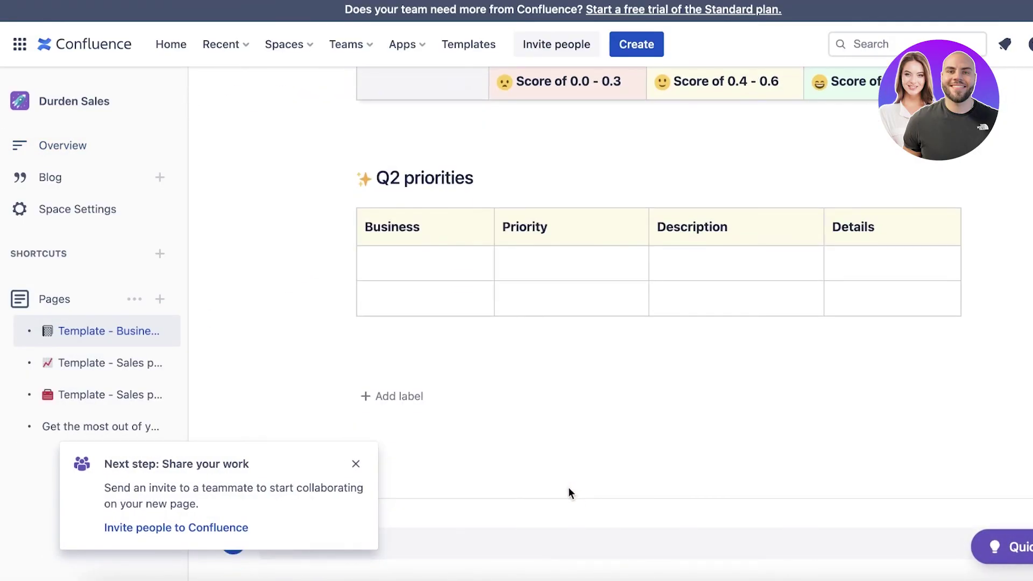
scroll(443, 315, "up", 10)
scroll(441, 285, "down", 1)
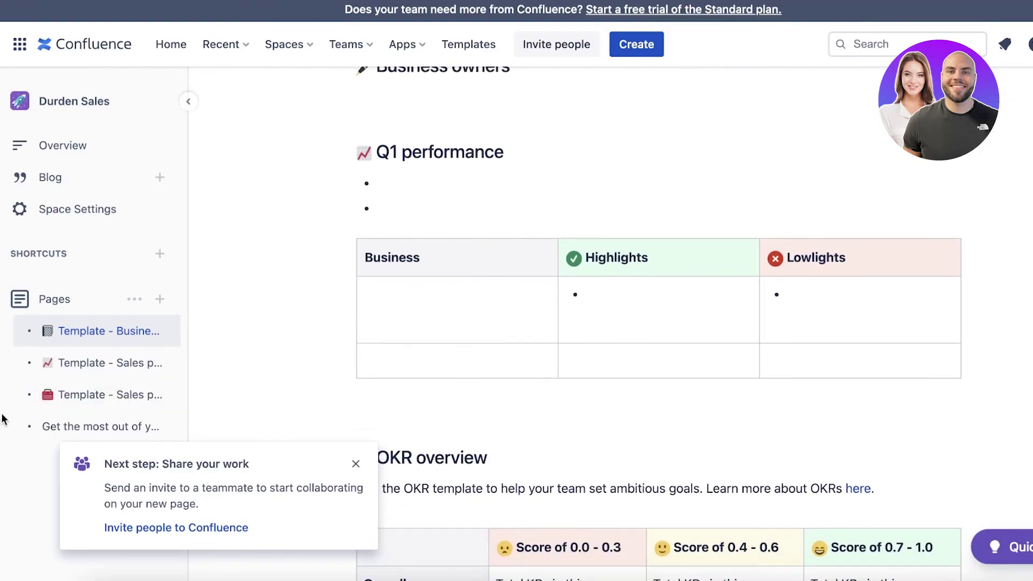
Open 'Template - Sales planning' and scroll down to its Account map and Action plan.
left_click(96, 368)
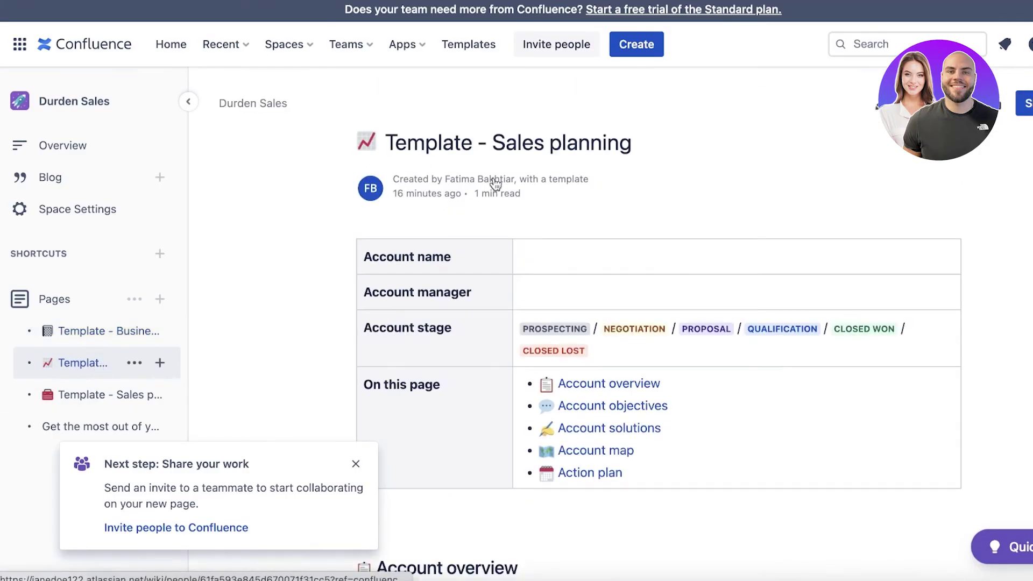
scroll(478, 185, "down", 10)
scroll(462, 384, "down", 10)
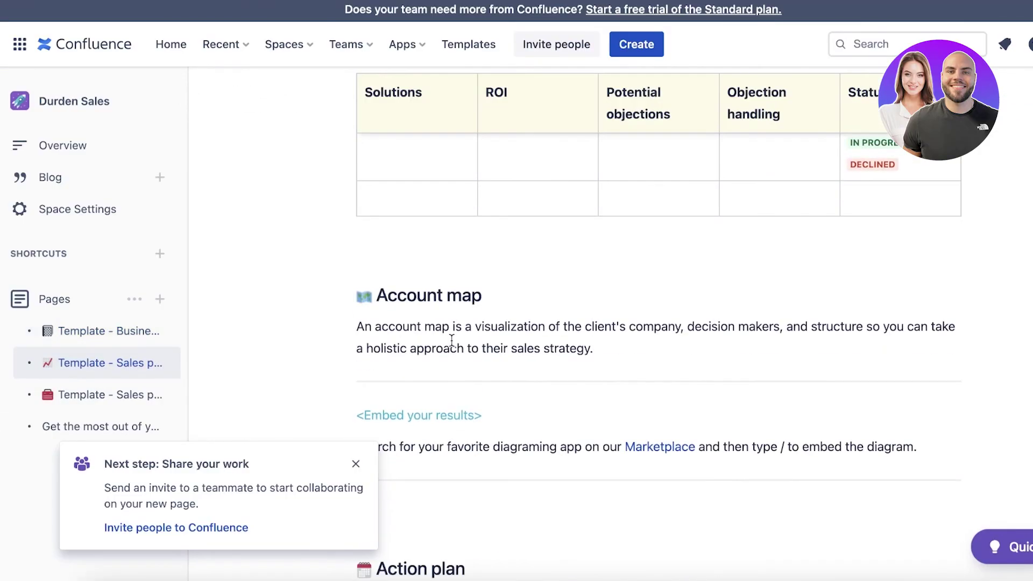
Open 'Template - Sales portal' and browse its Sales goals, News & announcements and Resources.
left_click(63, 409)
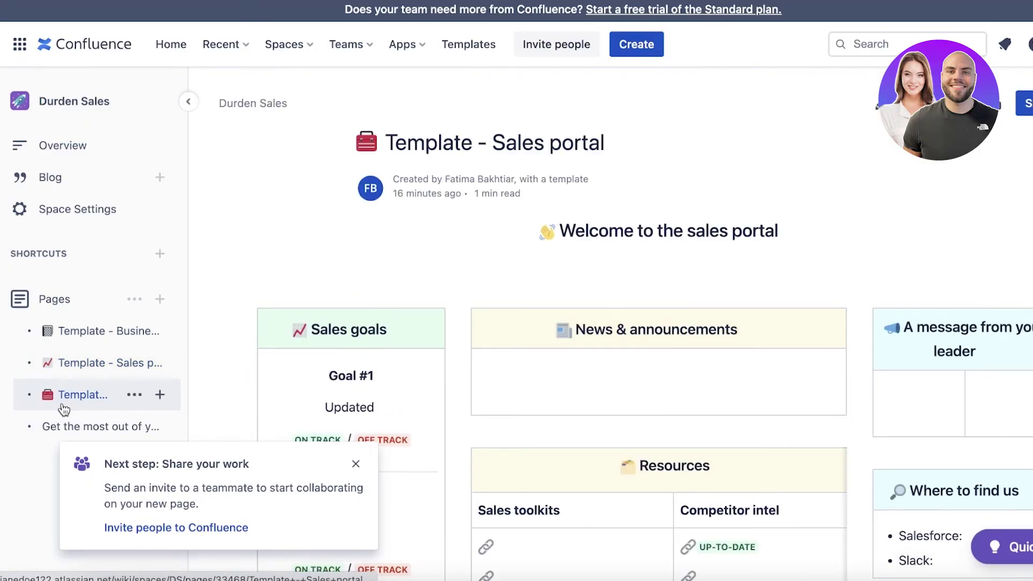
scroll(729, 314, "down", 10)
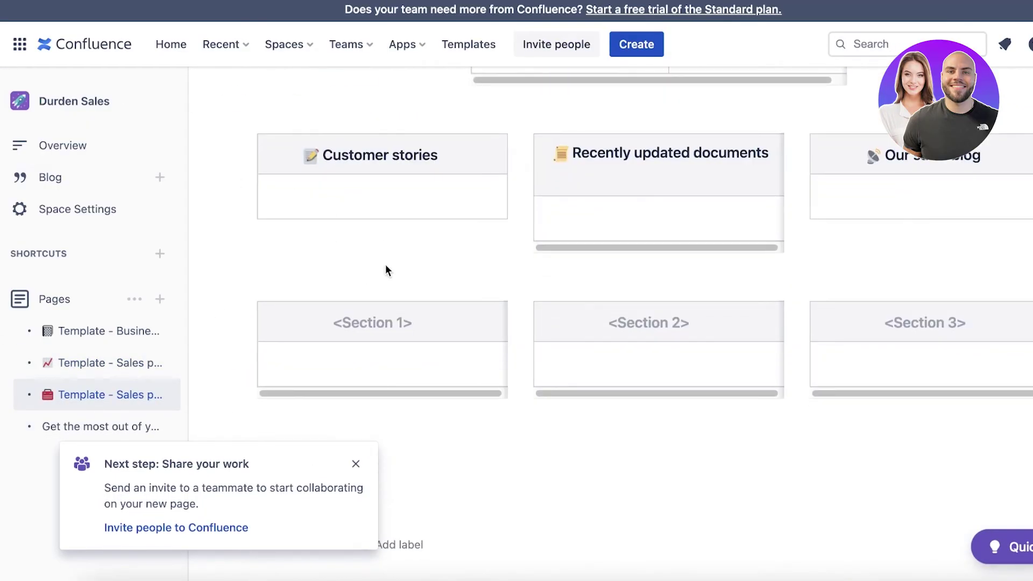
scroll(386, 270, "up", 9)
mouse_move(539, 164)
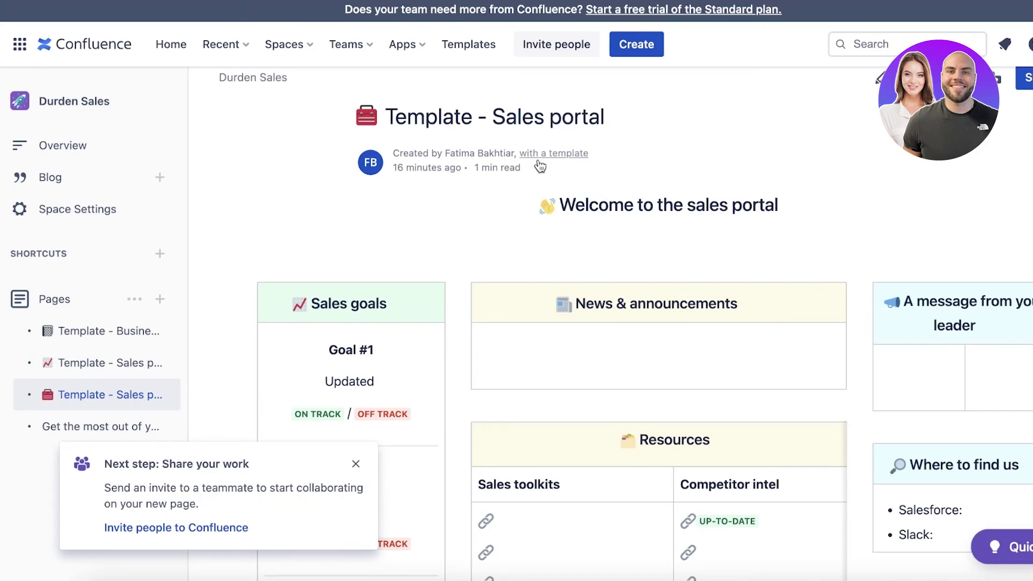